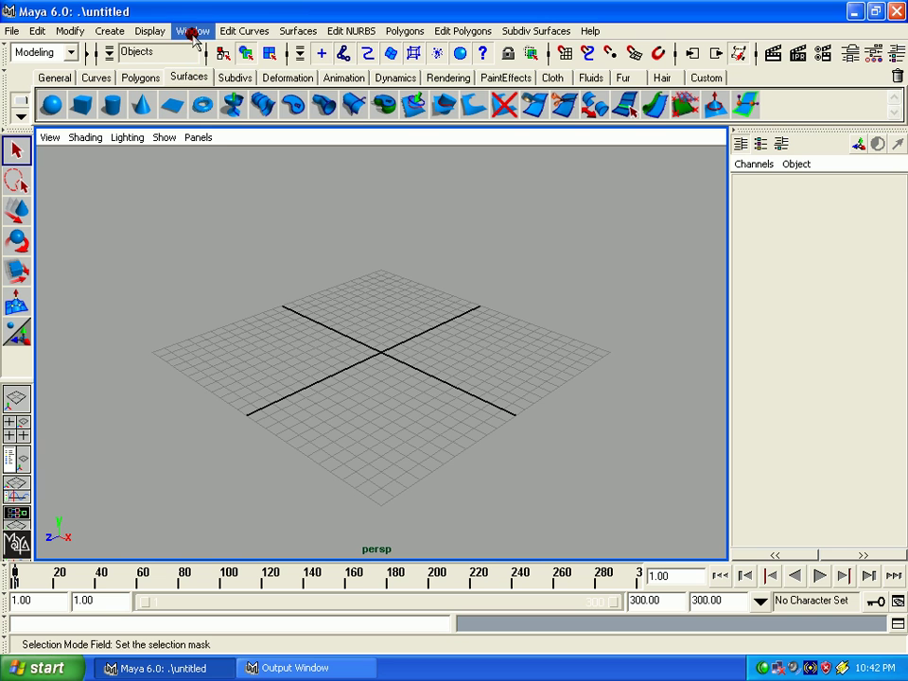
# - Open the Window menu over the empty untitled scene
pyautogui.click(193, 31)
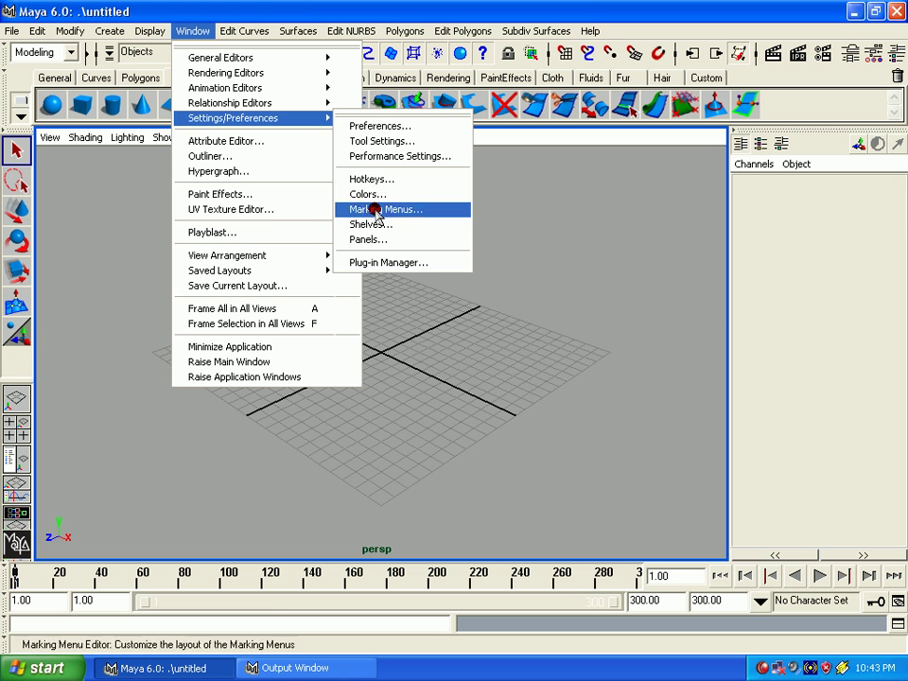
# - Create nurbsSphere1 at the origin with the Attribute Editor open, then close the editor
pyautogui.click(269, 147)
pyautogui.click(52, 104)
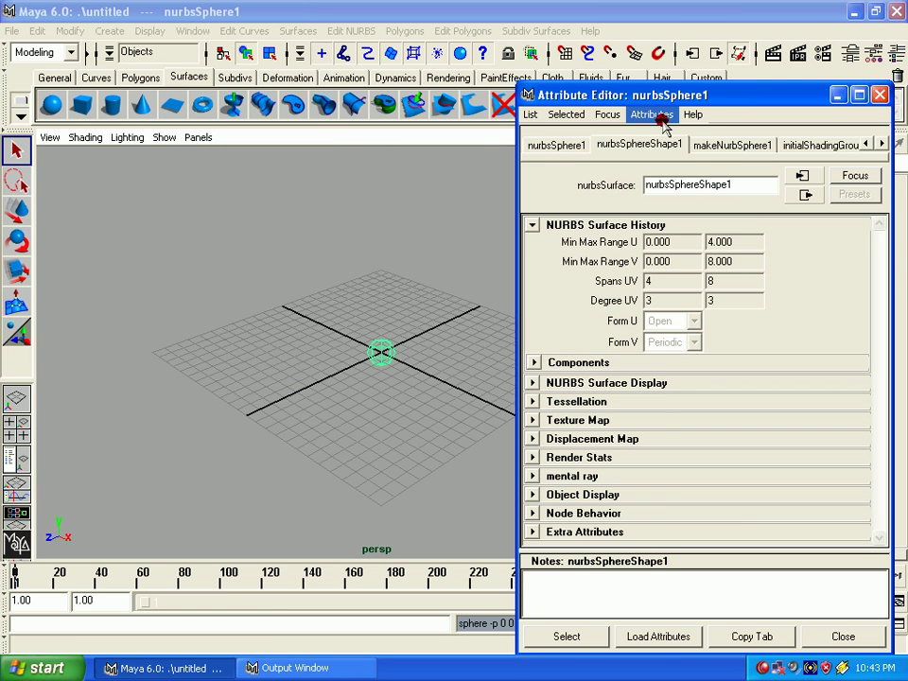
pyautogui.moveTo(754, 96); pyautogui.dragTo(669, 47)
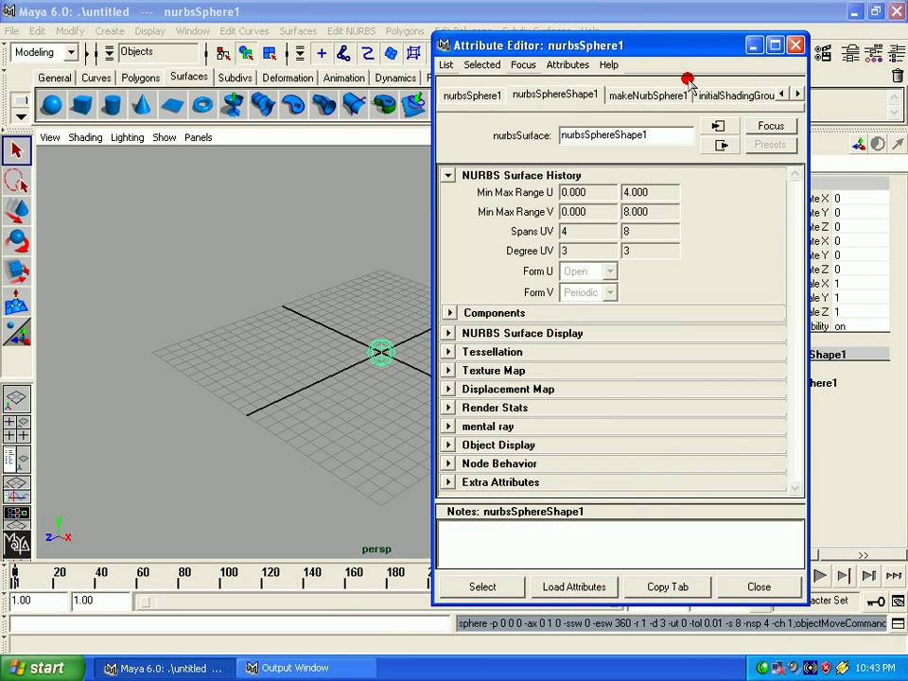
pyautogui.click(795, 45)
pyautogui.click(194, 31)
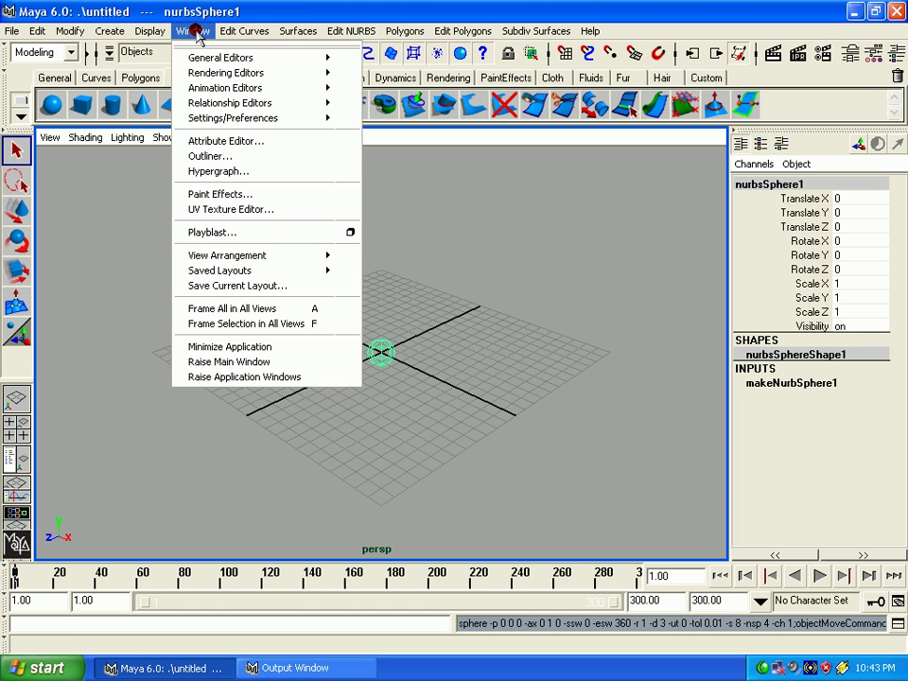
# - In the Outliner, select persp, top, front, nurbsSphere1, side, top and persp, then close it
pyautogui.click(256, 163)
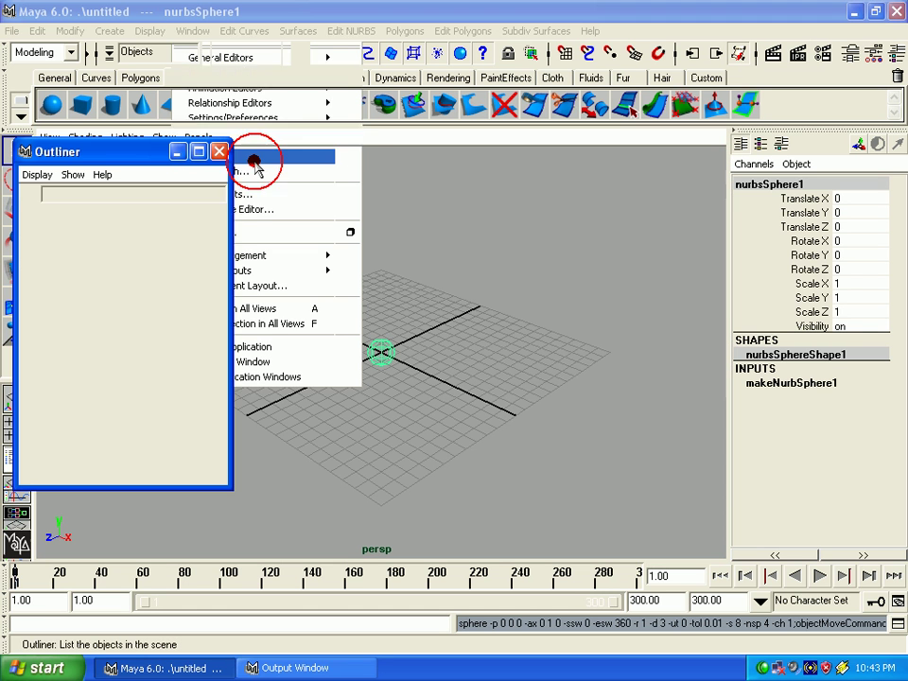
pyautogui.click(84, 216)
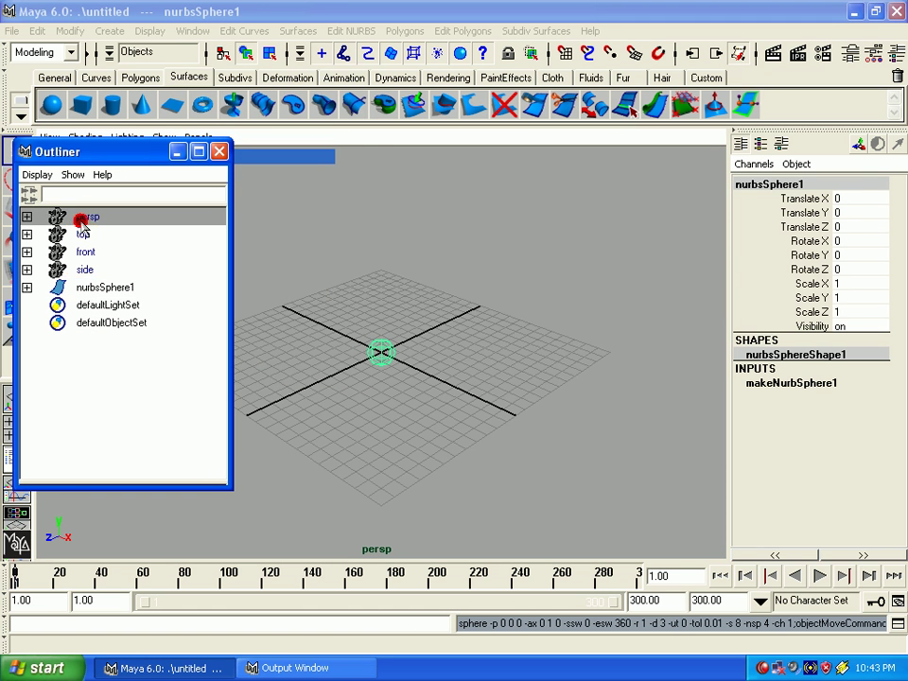
pyautogui.click(83, 234)
pyautogui.click(85, 251)
pyautogui.click(92, 289)
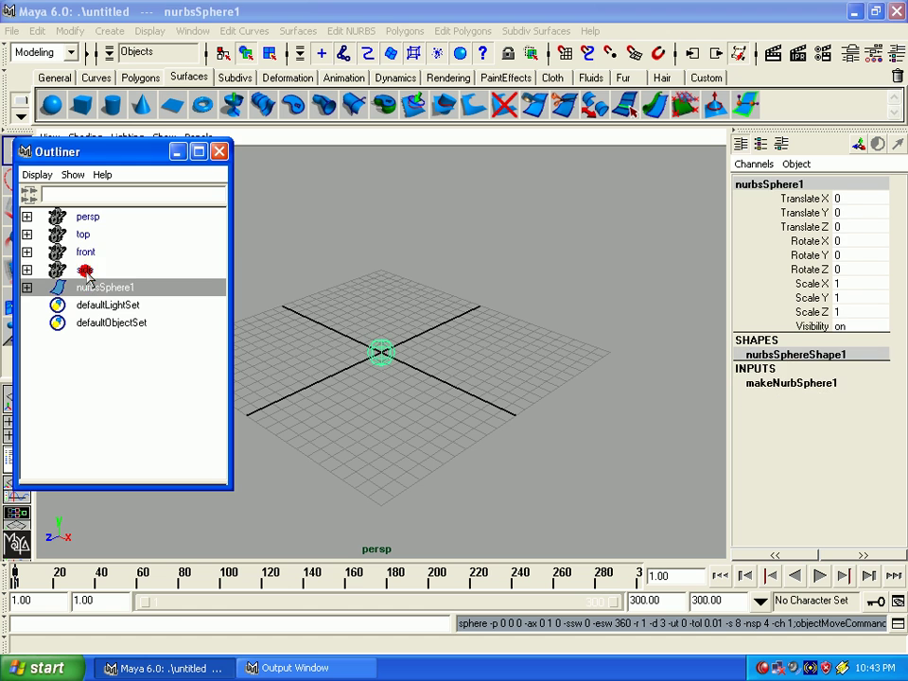
pyautogui.click(85, 269)
pyautogui.click(85, 238)
pyautogui.click(87, 216)
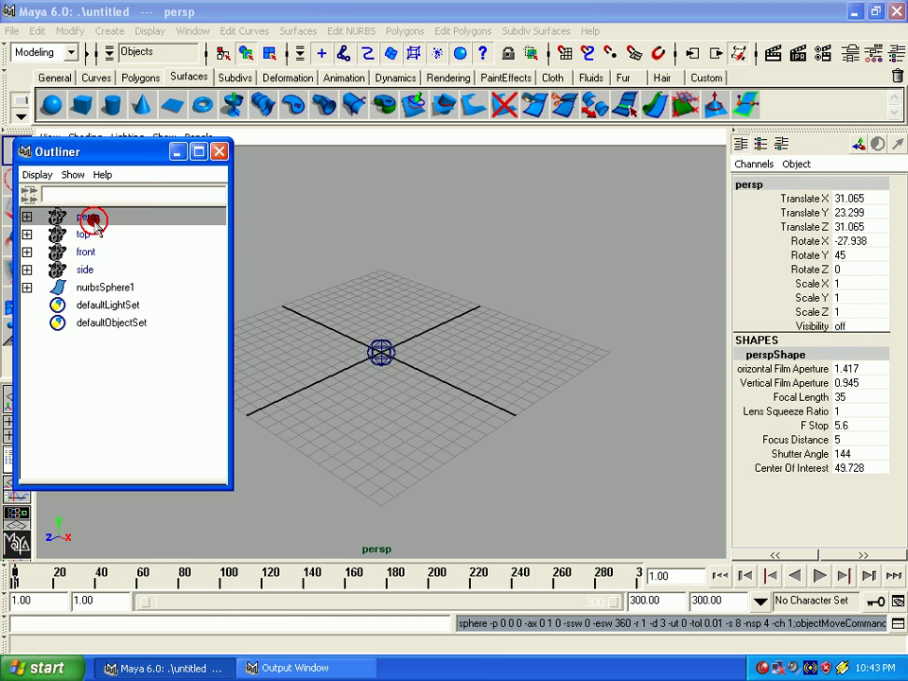
pyautogui.click(221, 152)
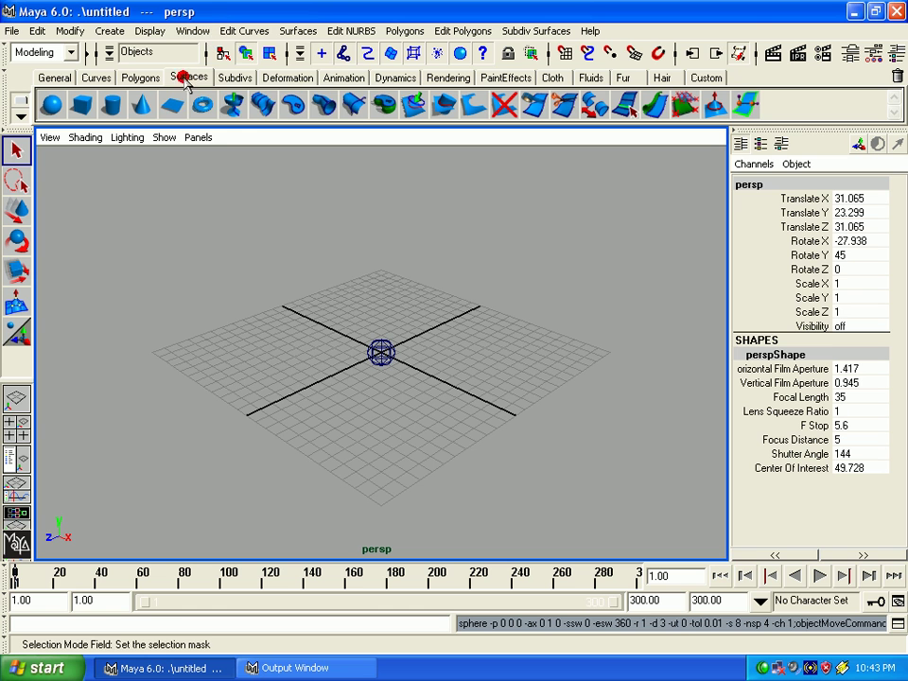
# - Open the Hypergraph, select nurbsSphere1 and move the window aside
pyautogui.click(189, 31)
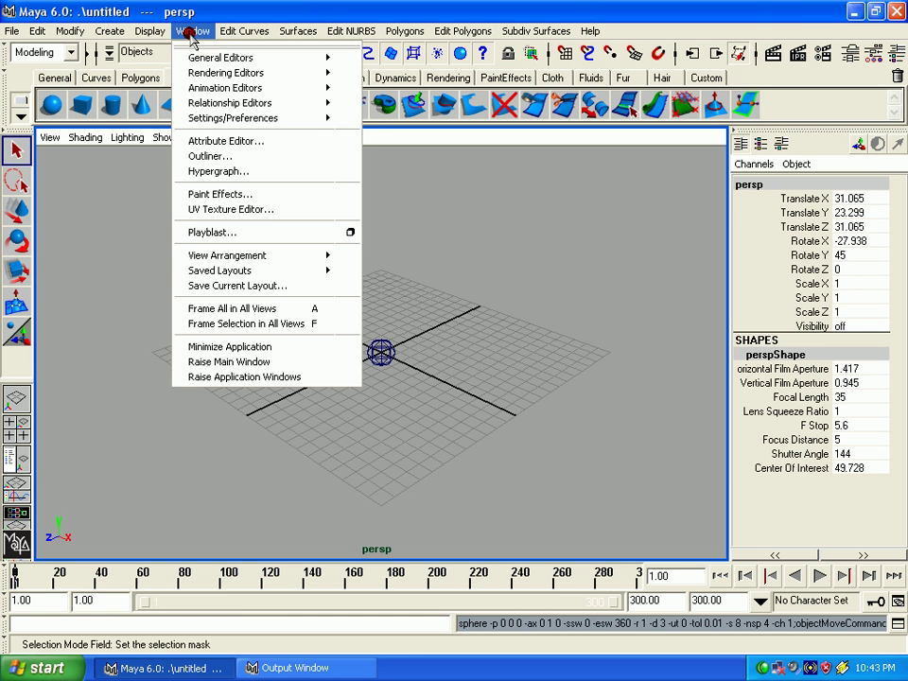
pyautogui.click(190, 34)
pyautogui.click(194, 35)
pyautogui.click(227, 170)
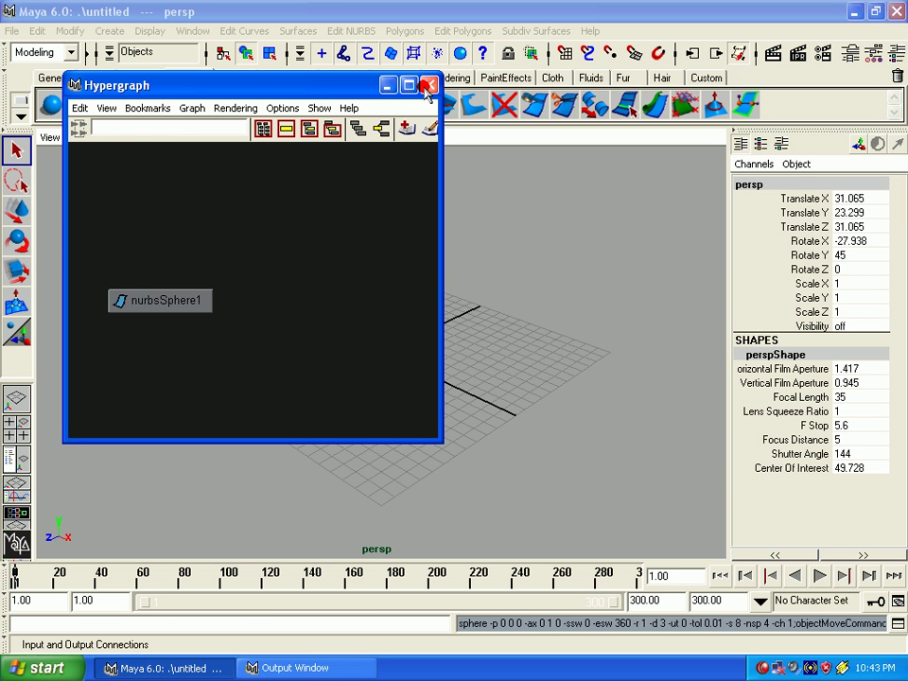
pyautogui.click(170, 301)
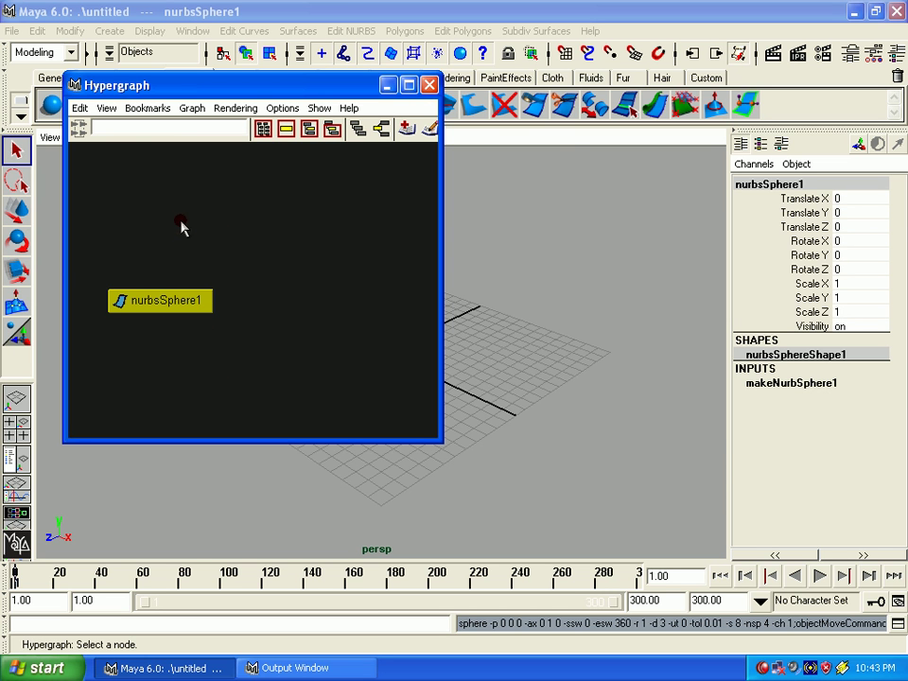
pyautogui.moveTo(227, 83); pyautogui.dragTo(641, 143)
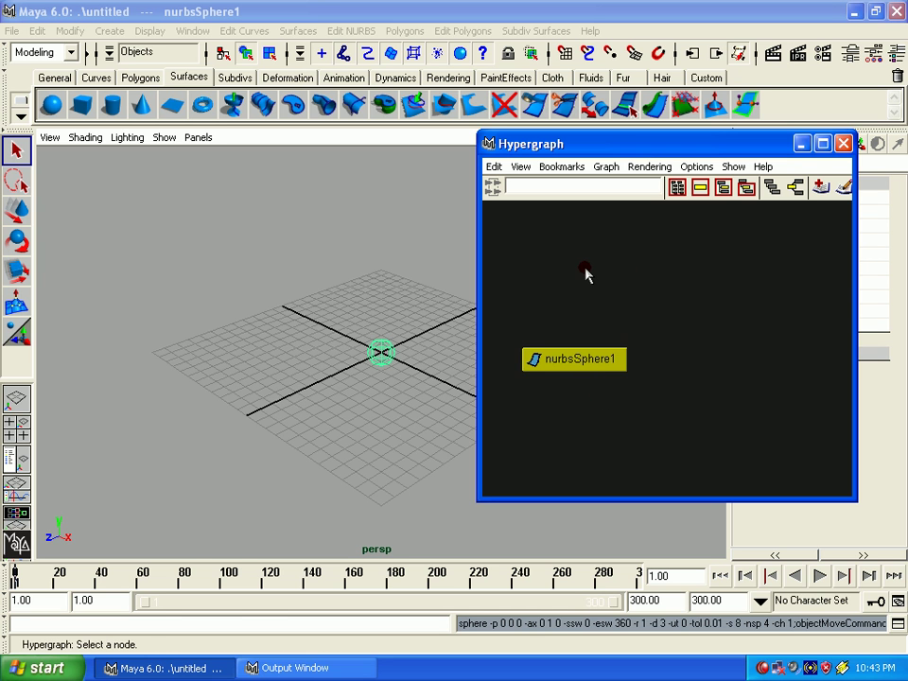
# - Create nurbsSphere2, move it left of the origin, and parent nurbsSphere1 under it
pyautogui.click(52, 104)
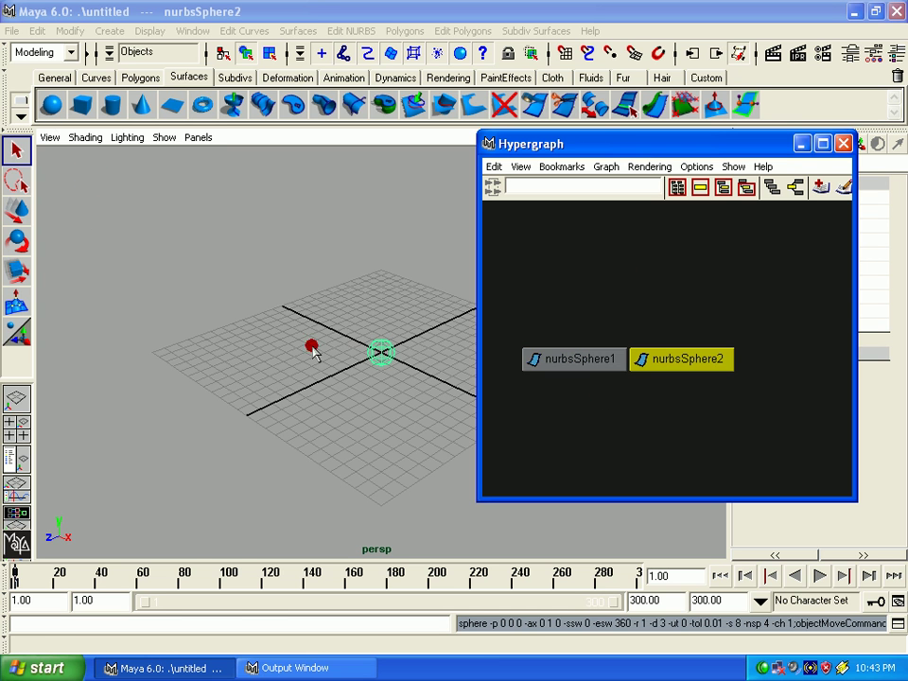
pyautogui.press('w')
pyautogui.moveTo(378, 352)
pyautogui.mouseDown()
pyautogui.moveTo(278, 391)
pyautogui.moveTo(293, 377)
pyautogui.mouseUp()
pyautogui.click(378, 352)
pyautogui.keyDown('shift'); pyautogui.click(289, 381); pyautogui.keyUp('shift')
pyautogui.press('p')
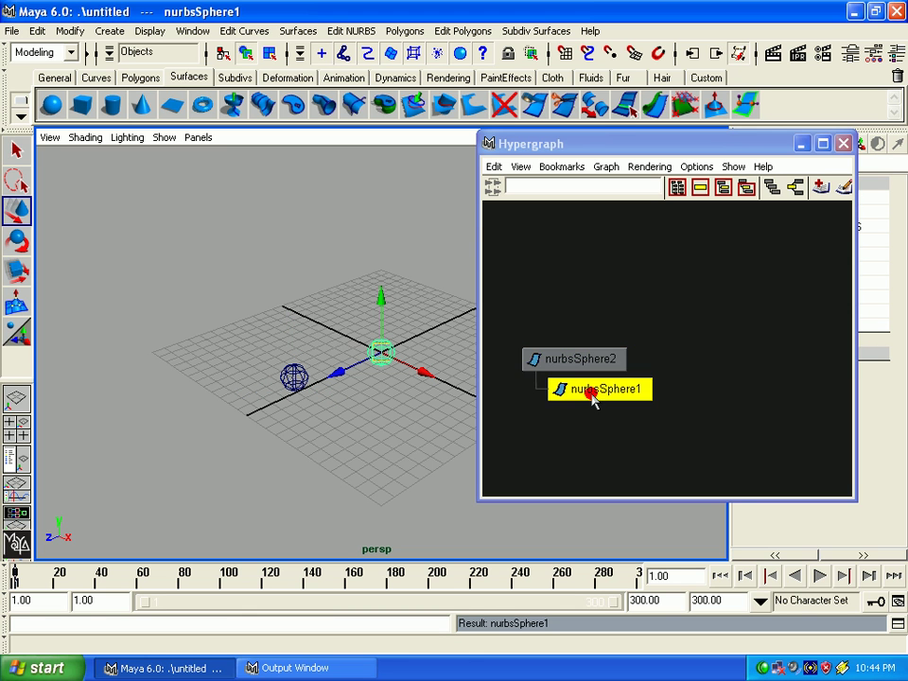
# - Check nurbsSphere2 and nurbsSphere1 in the Hypergraph, then close it
pyautogui.click(569, 357)
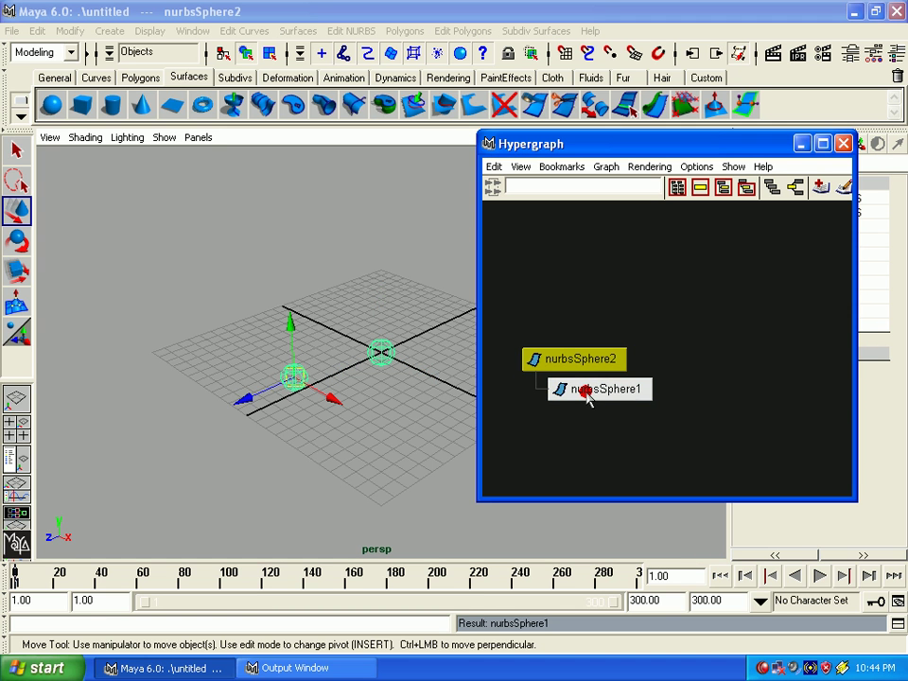
pyautogui.click(586, 396)
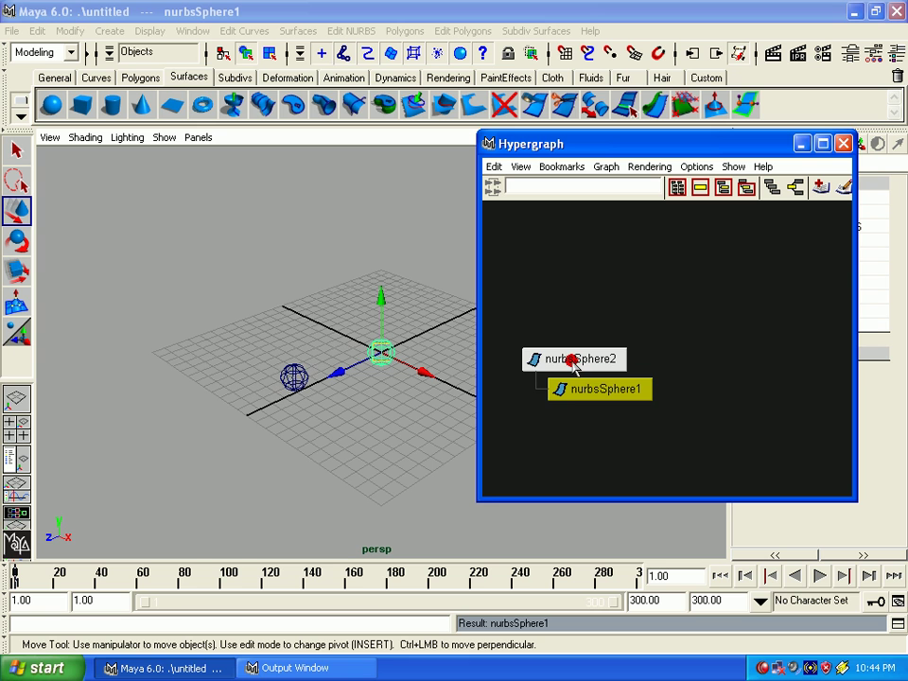
pyautogui.click(572, 362)
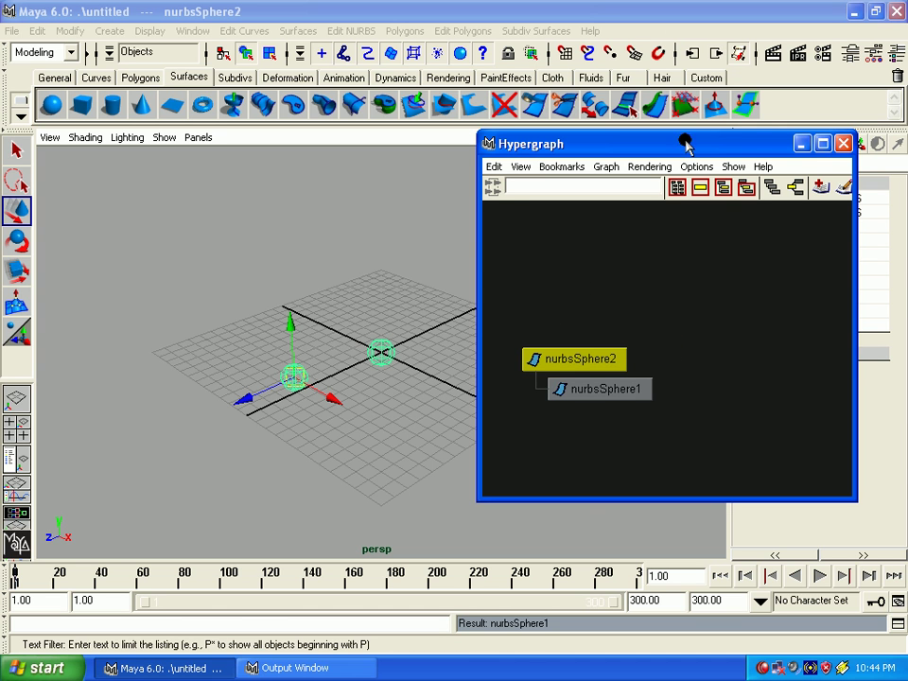
pyautogui.click(841, 144)
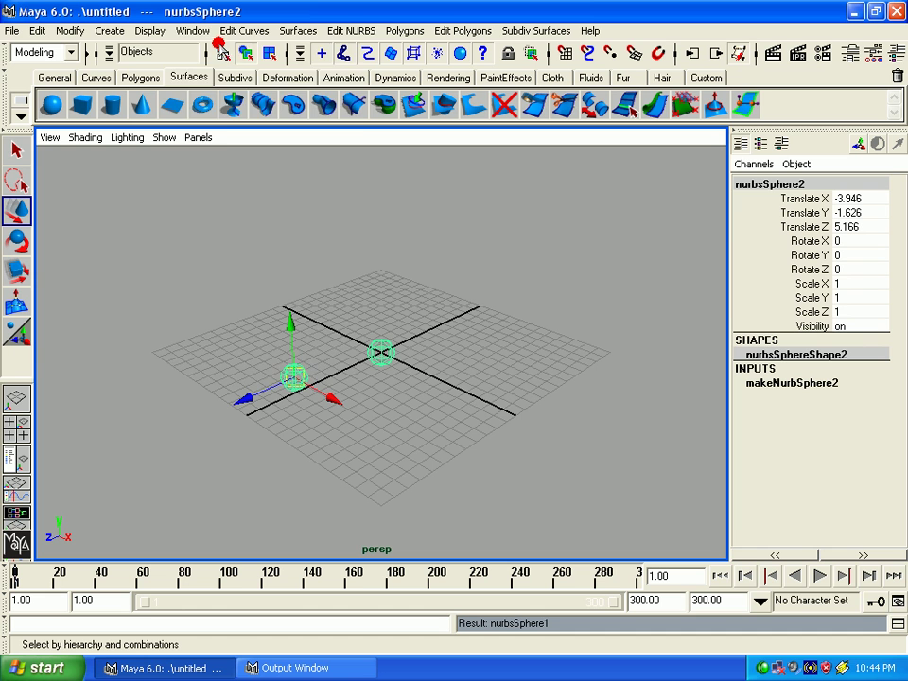
# - Paint a thick black looping stroke on the Paint Effects canvas, then close it
pyautogui.click(192, 32)
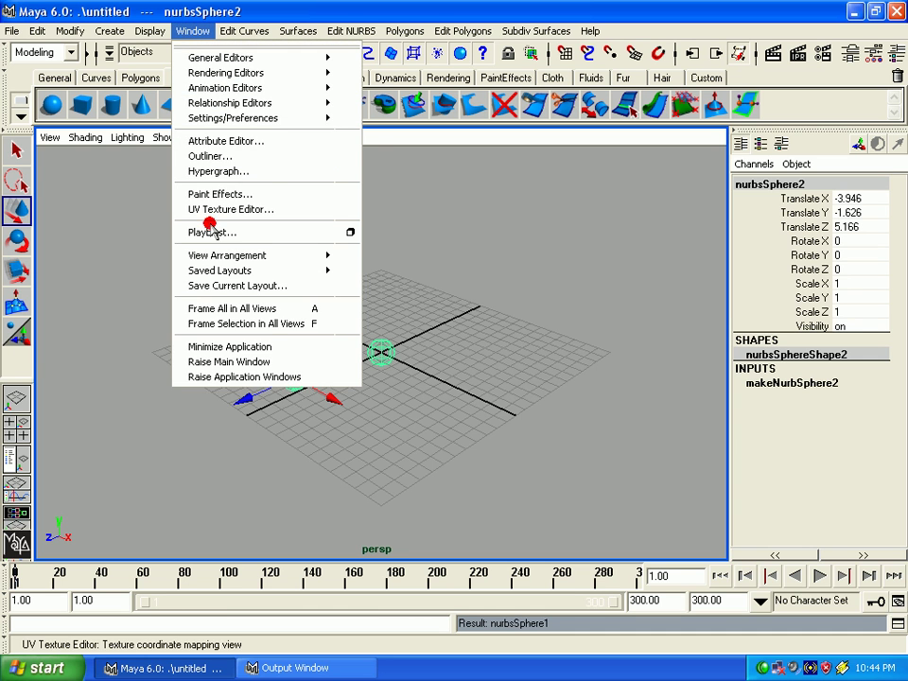
pyautogui.click(274, 195)
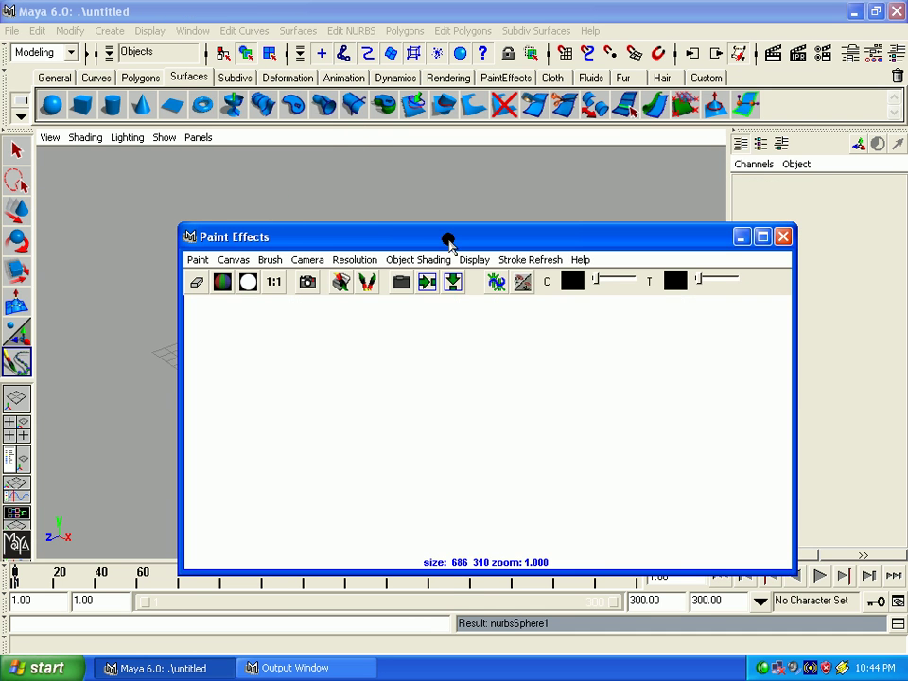
pyautogui.moveTo(448, 240); pyautogui.dragTo(373, 187)
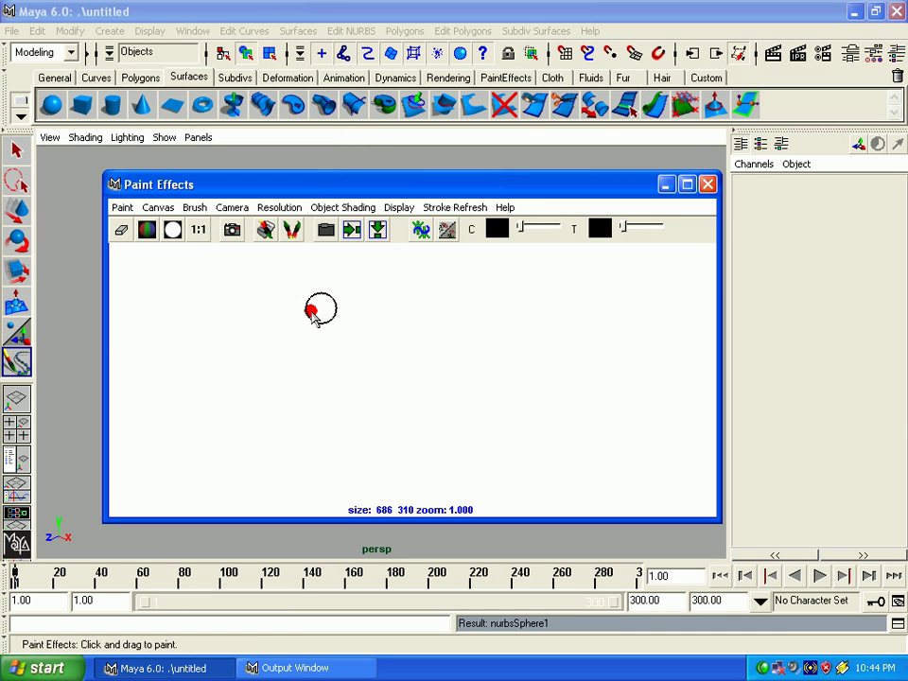
pyautogui.moveTo(300, 303)
pyautogui.mouseDown()
pyautogui.moveTo(520, 325)
pyautogui.moveTo(506, 296)
pyautogui.mouseUp()
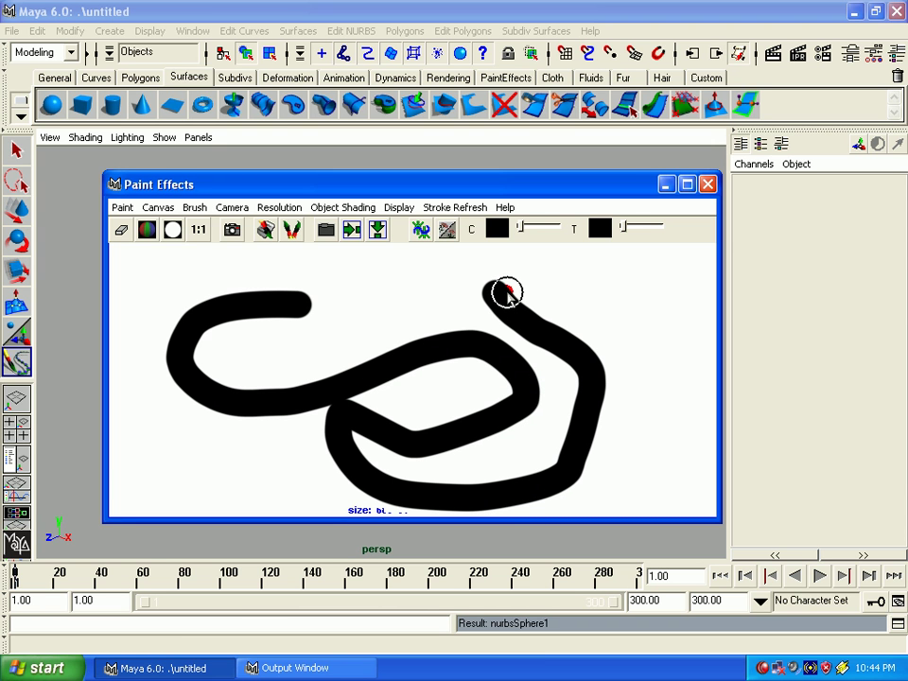
pyautogui.click(710, 183)
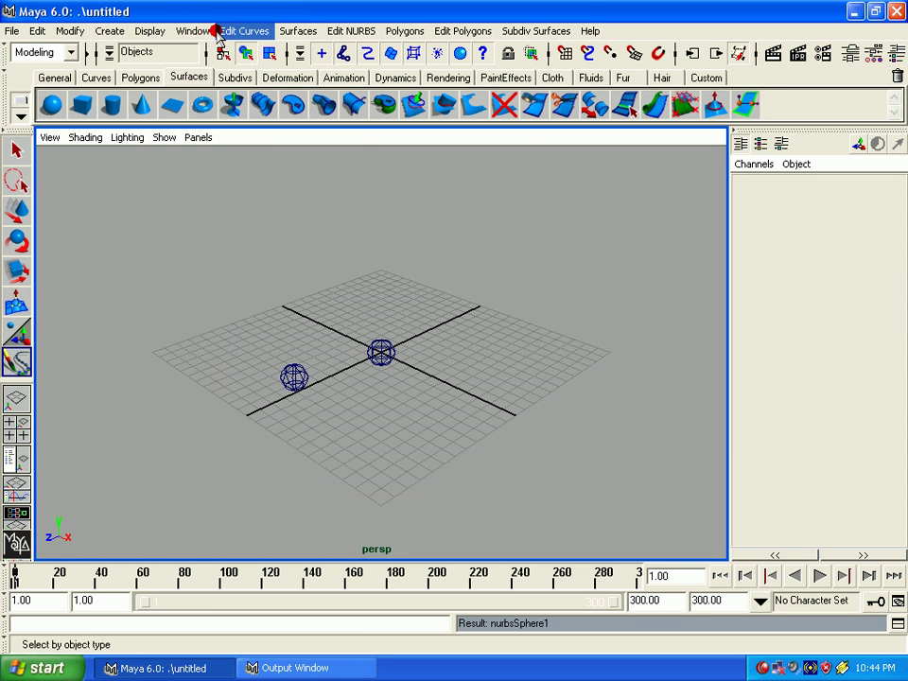
# - Open the UV Texture Editor, reposition and enlarge it, then close it
pyautogui.click(199, 31)
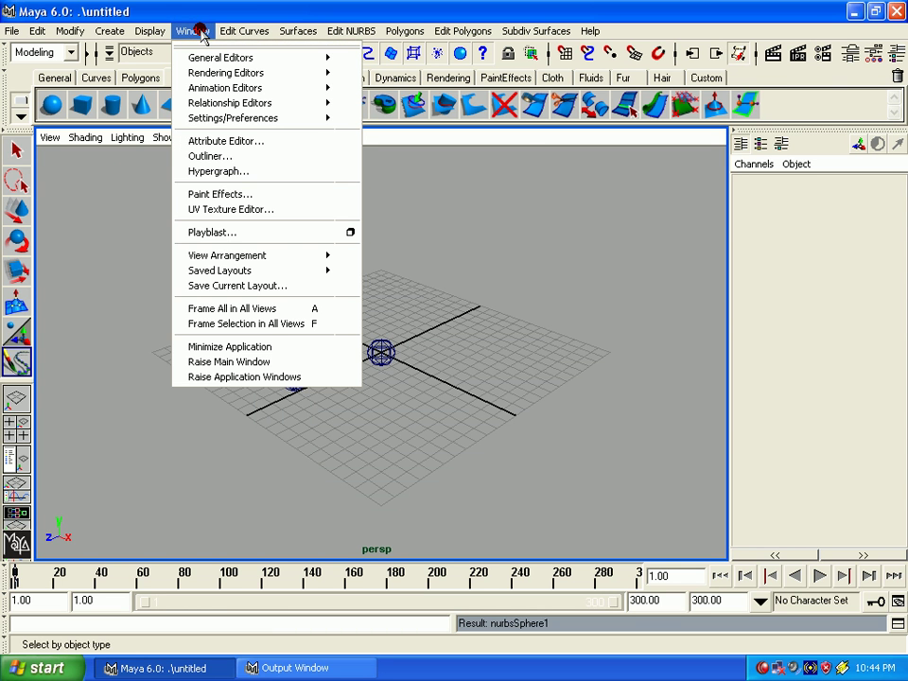
pyautogui.click(232, 209)
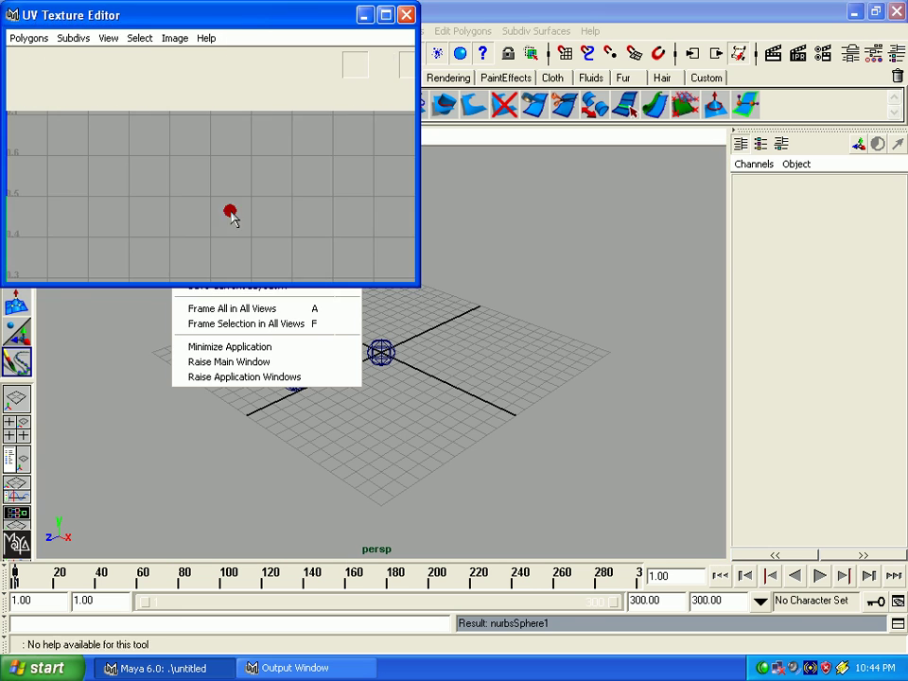
pyautogui.moveTo(246, 21); pyautogui.dragTo(683, 73)
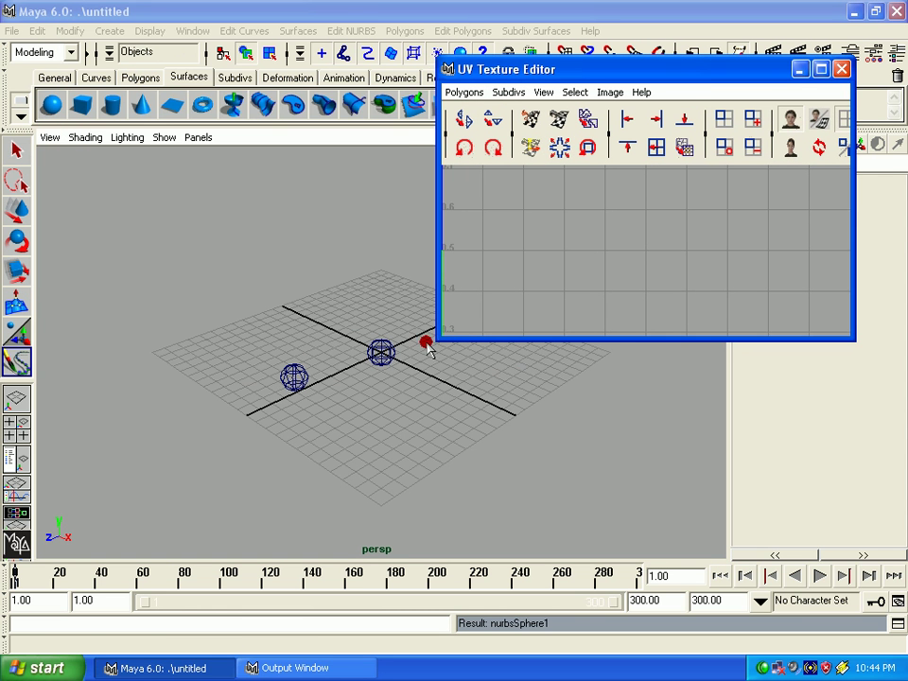
pyautogui.click(16, 149)
pyautogui.click(376, 367)
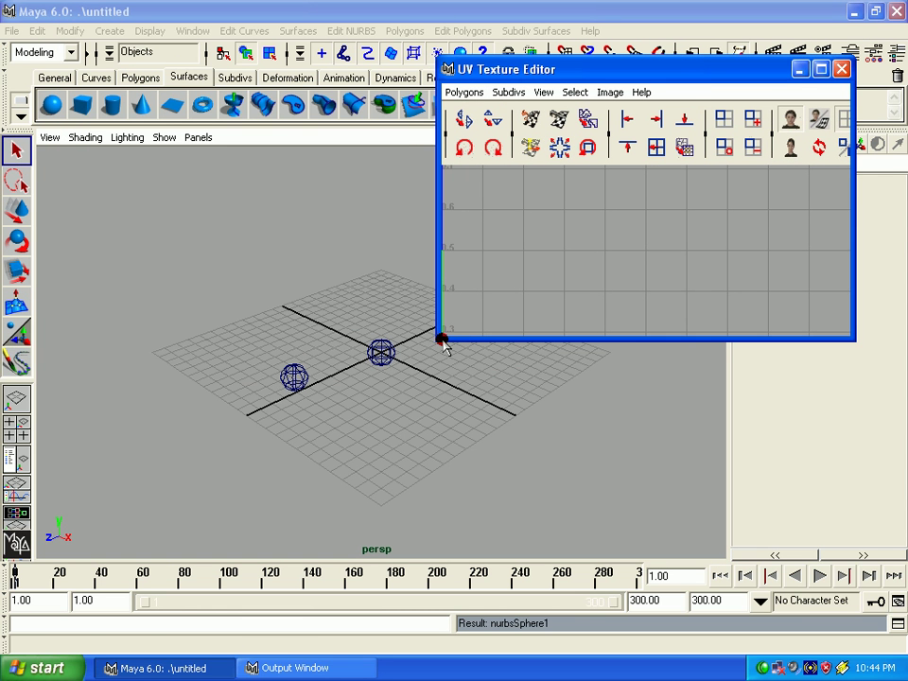
pyautogui.moveTo(440, 343); pyautogui.dragTo(284, 458)
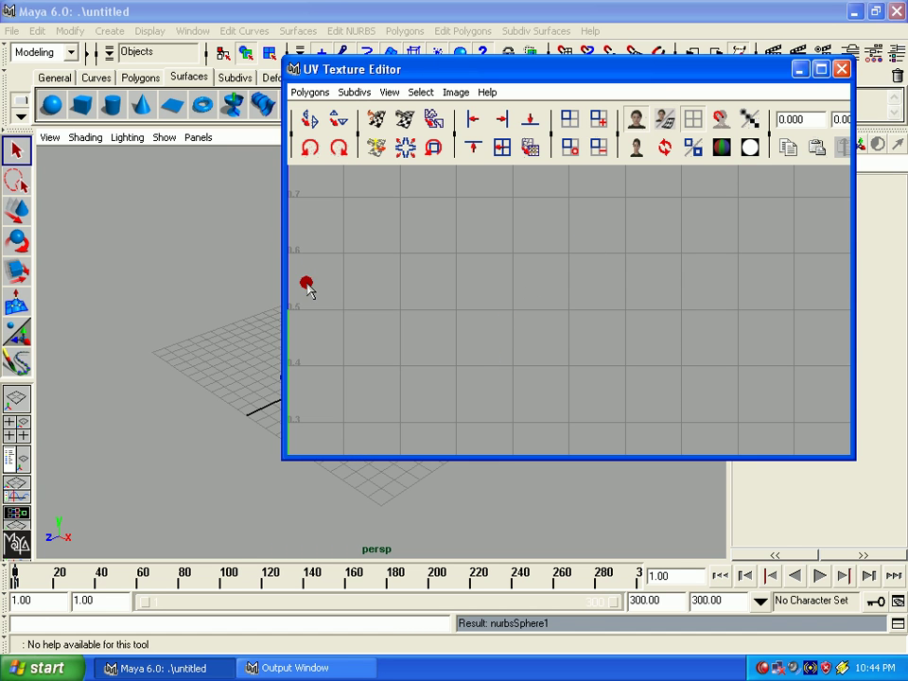
pyautogui.moveTo(432, 68); pyautogui.dragTo(526, 72)
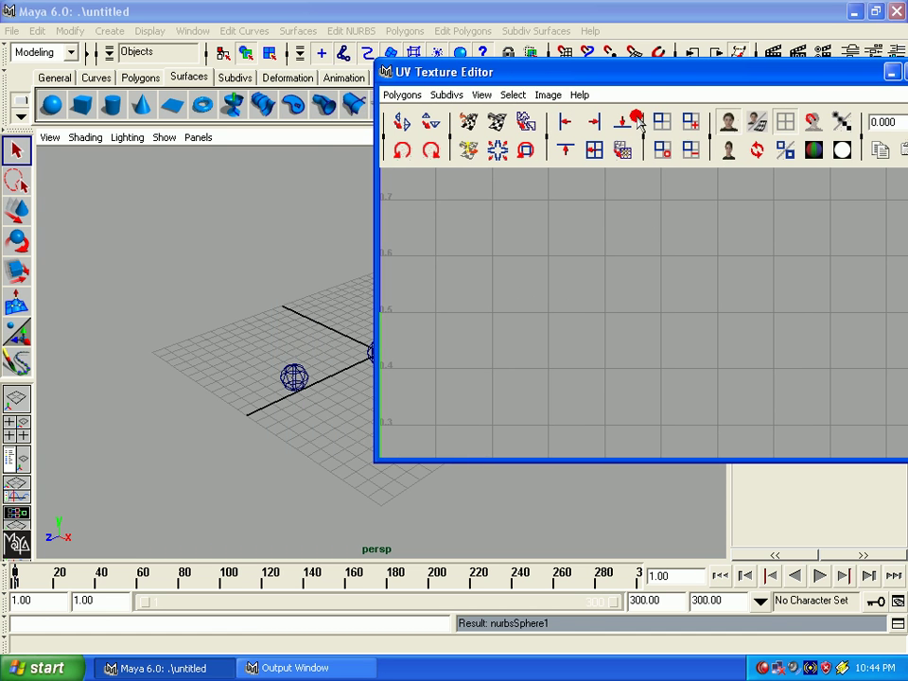
pyautogui.moveTo(648, 70); pyautogui.dragTo(349, 76)
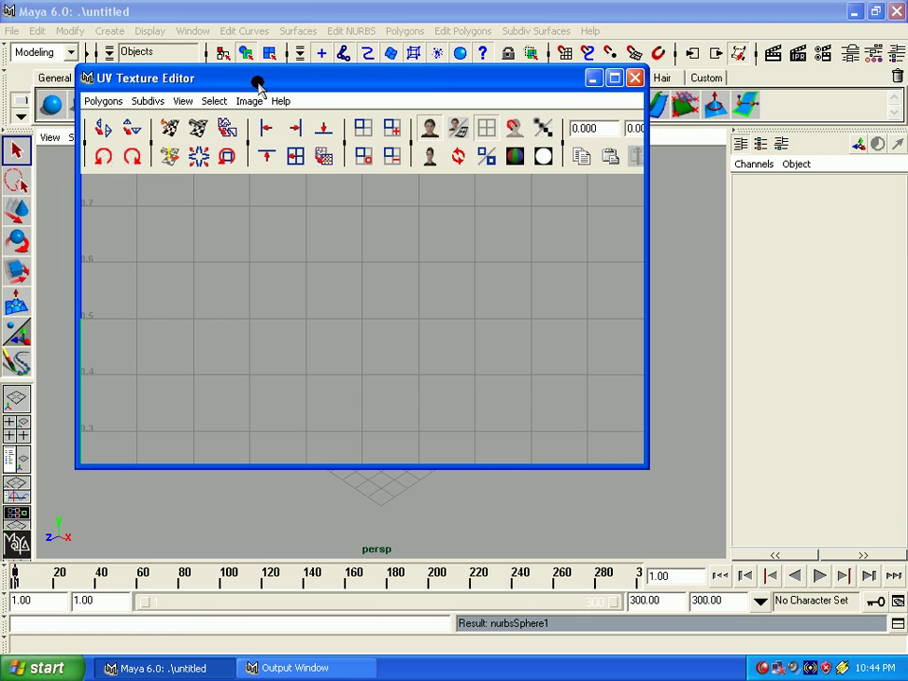
pyautogui.click(634, 77)
# - Reset the Playblast options and start a playblast of the perspective view
pyautogui.click(192, 31)
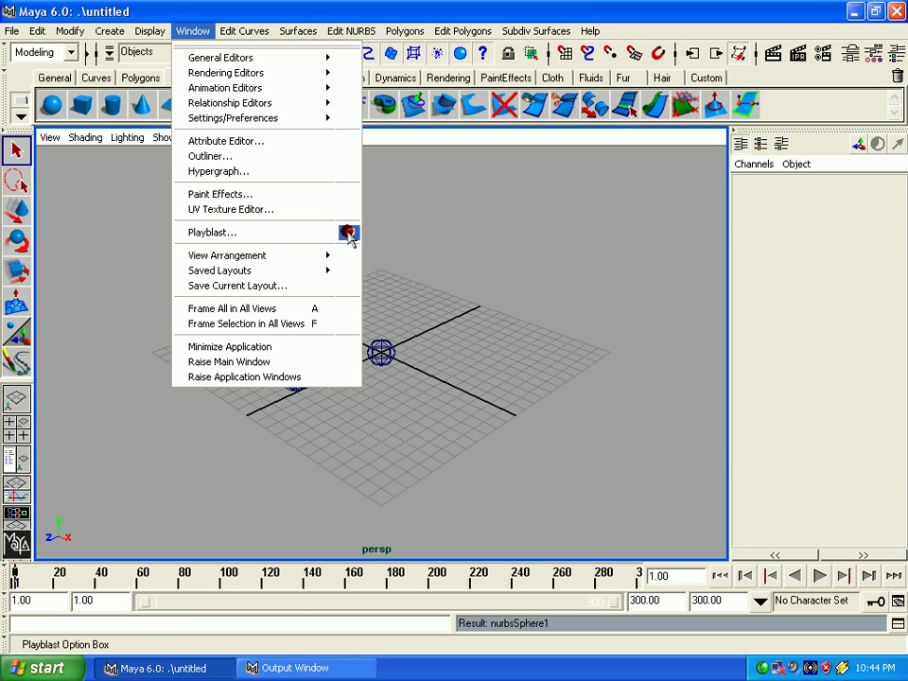
pyautogui.click(348, 233)
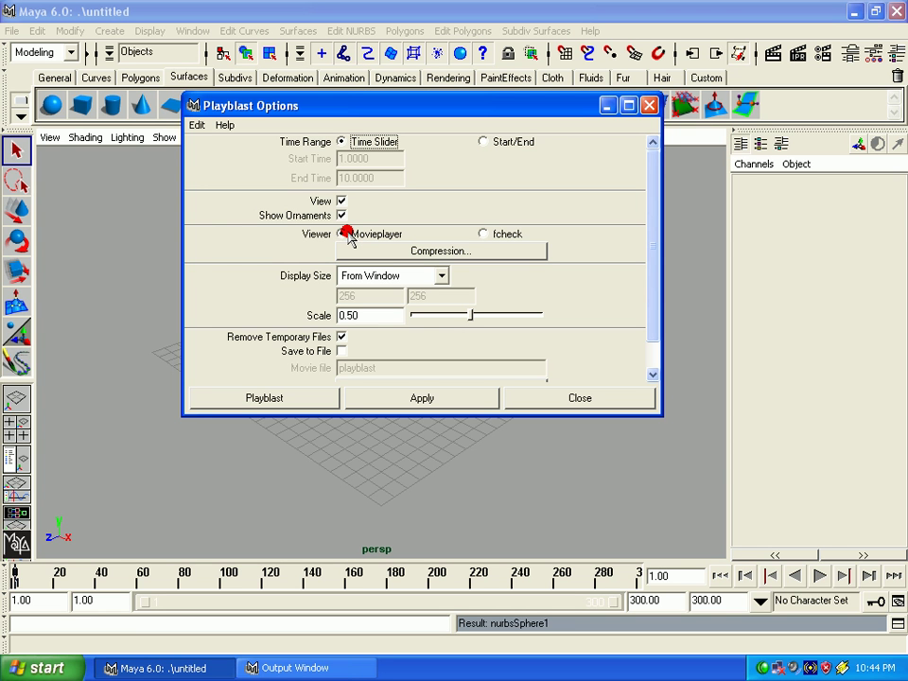
pyautogui.click(196, 125)
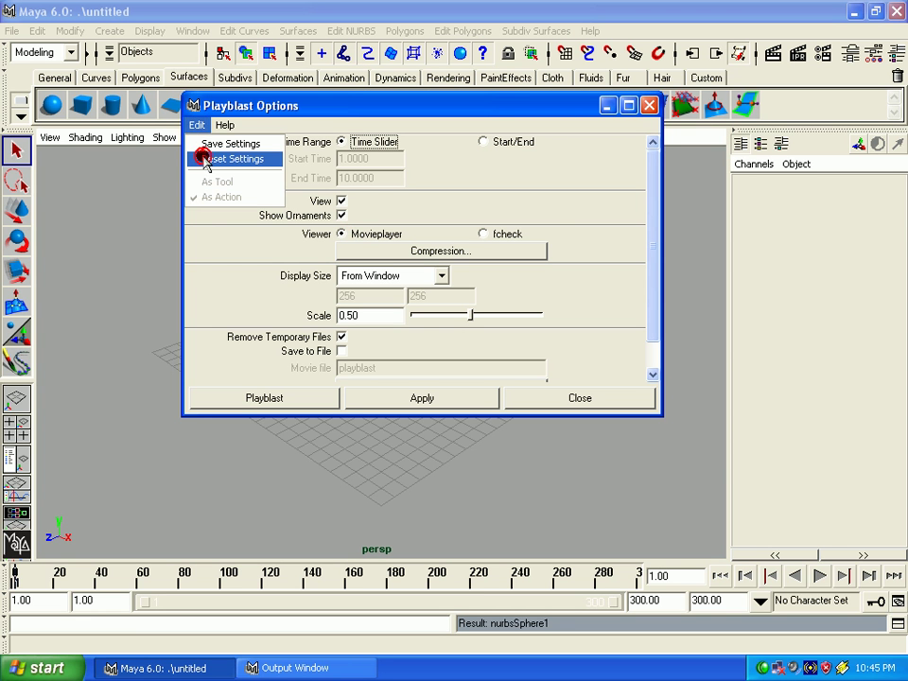
pyautogui.click(205, 159)
pyautogui.click(401, 397)
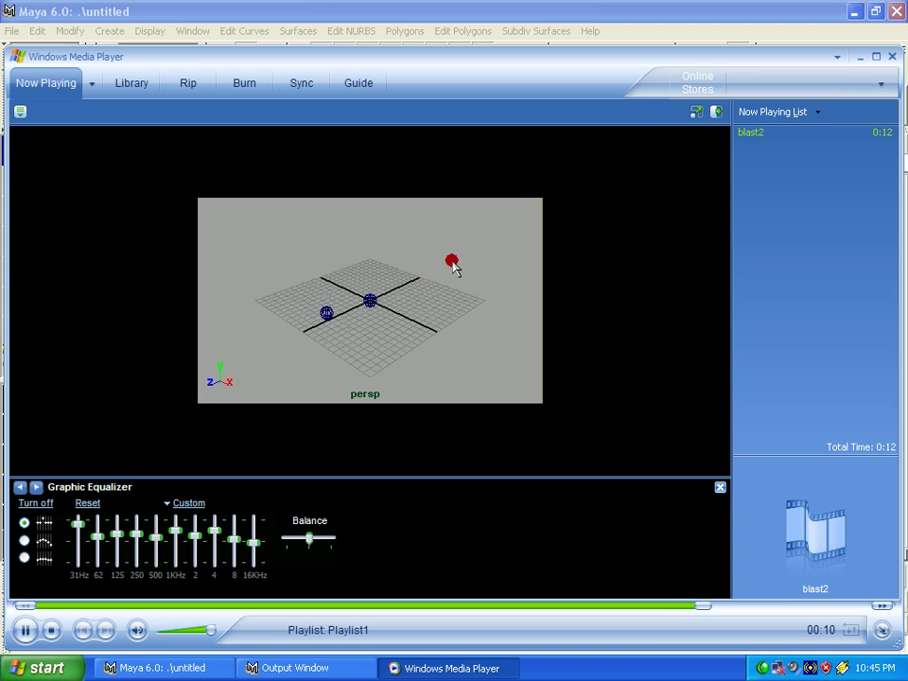
# - Close Windows Media Player after the blast2 playblast plays
pyautogui.click(891, 56)
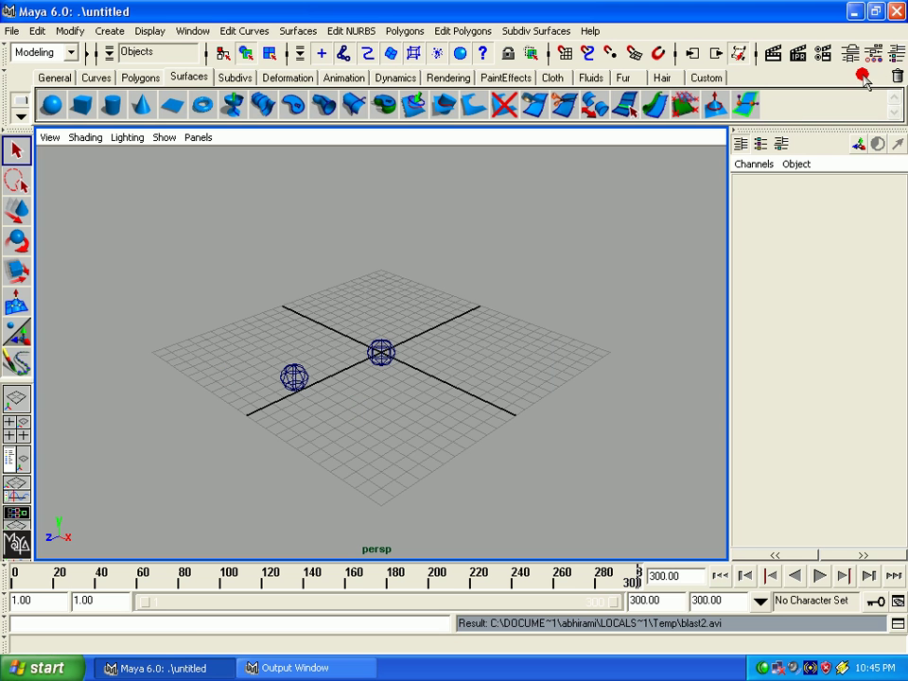
# - Switch to Single Pane, then Two Panes Side by Side, then back to Single Perspective View
pyautogui.click(207, 33)
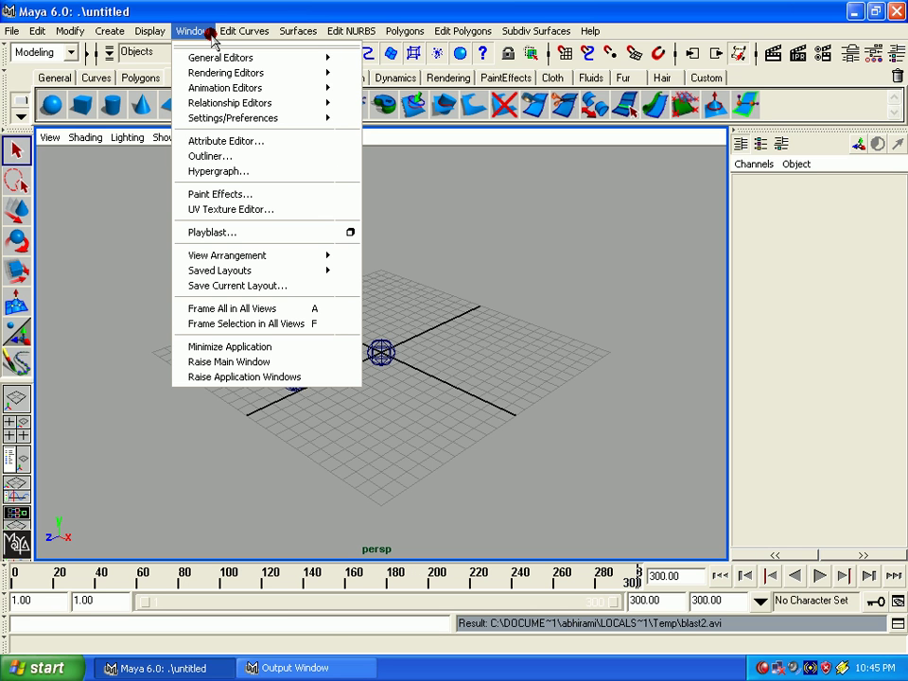
pyautogui.click(233, 257)
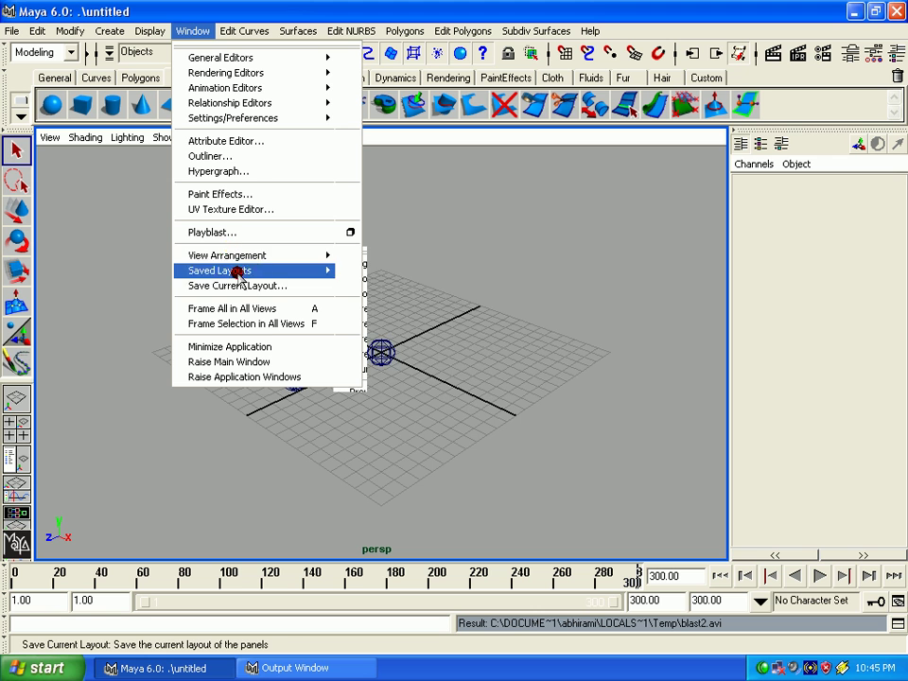
pyautogui.click(265, 256)
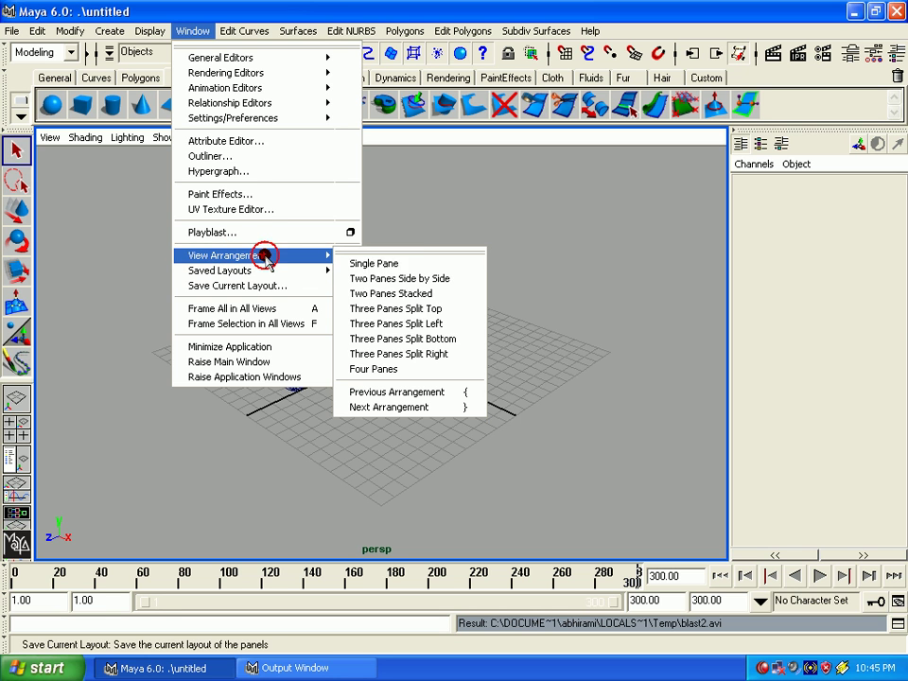
pyautogui.click(386, 264)
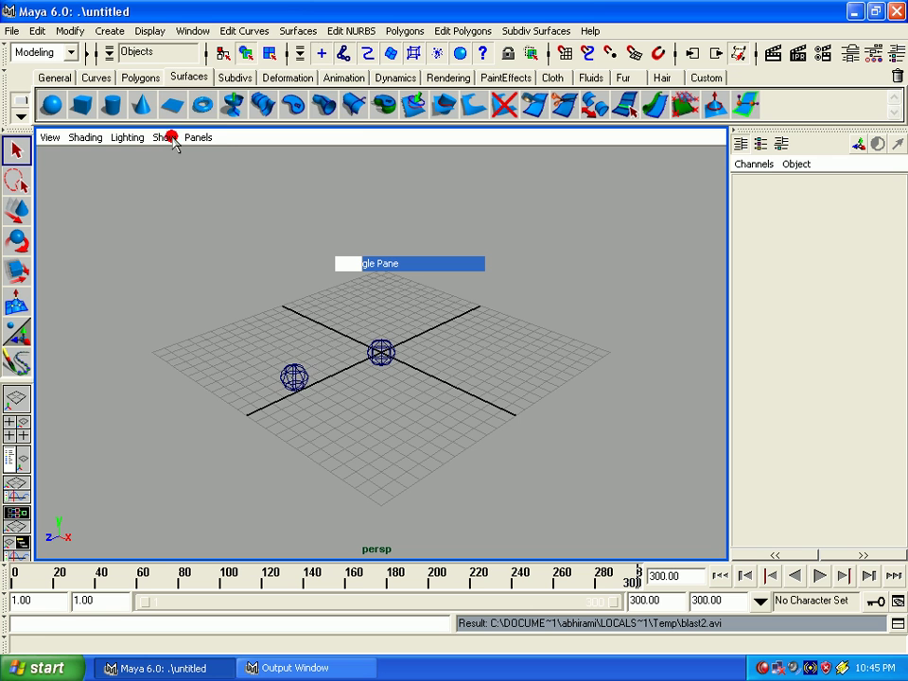
pyautogui.click(192, 32)
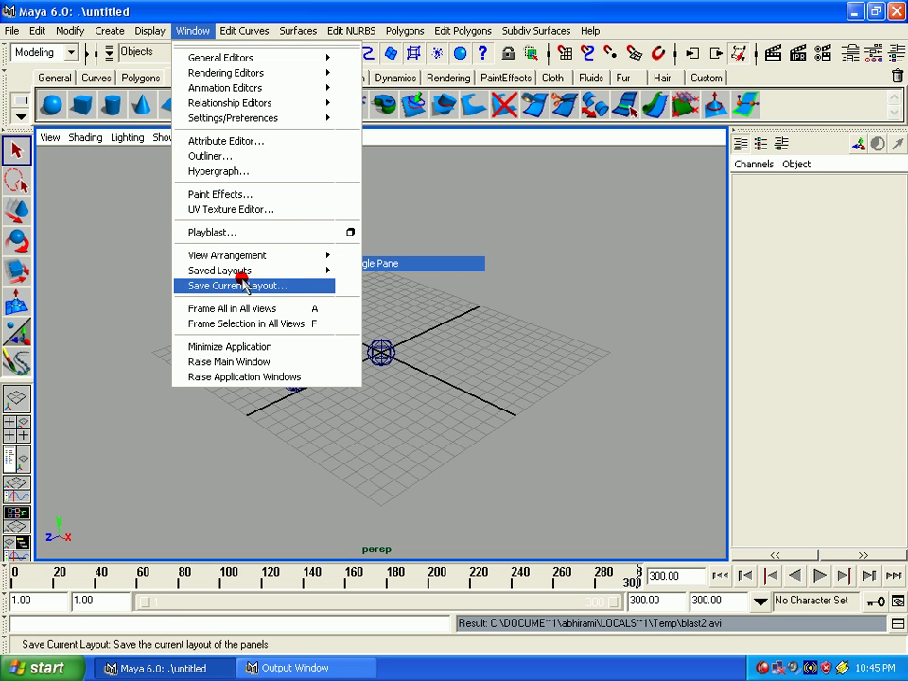
pyautogui.moveTo(227, 255)
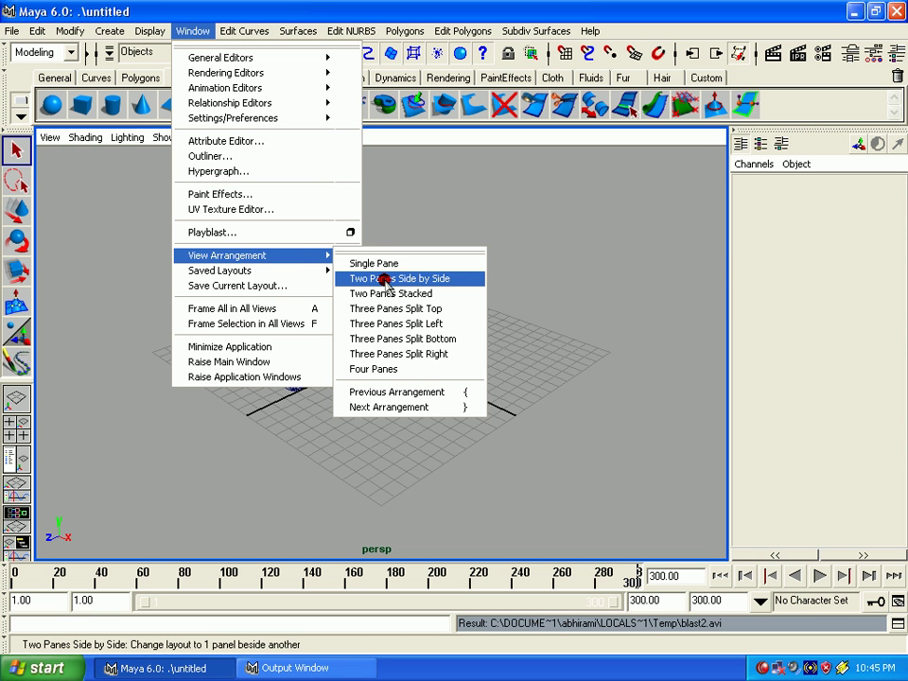
pyautogui.click(387, 280)
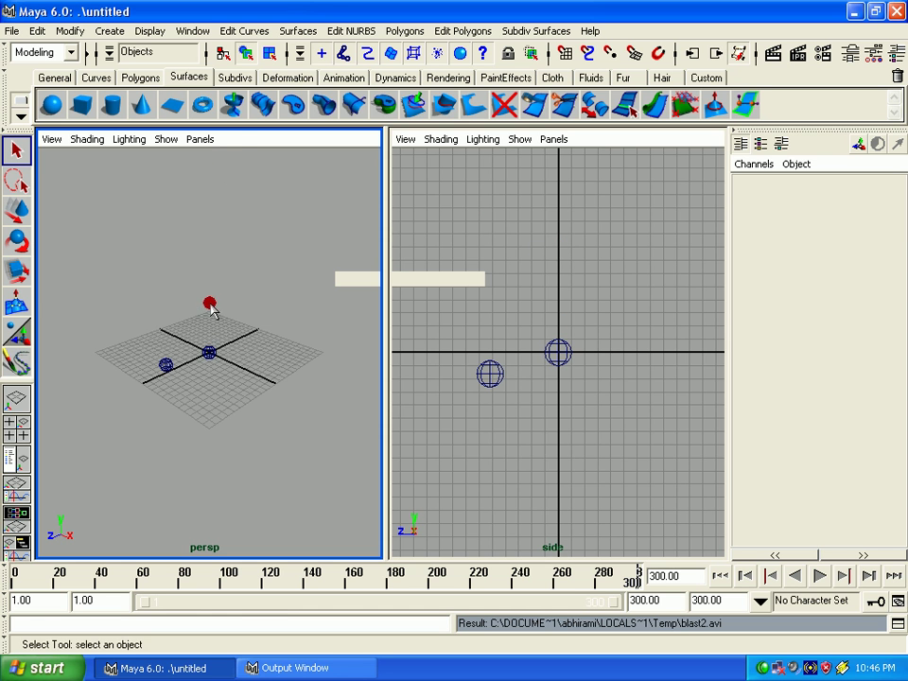
pyautogui.click(14, 397)
# - Add the Single Perspective View layout to the shelf via Edit Layouts, then close the Panels window
pyautogui.moveTo(175, 38)
pyautogui.mouseDown()
pyautogui.moveTo(188, 316)
pyautogui.moveTo(215, 321)
pyautogui.moveTo(221, 274)
pyautogui.moveTo(349, 270)
pyautogui.moveTo(450, 286)
pyautogui.moveTo(97, 413)
pyautogui.moveTo(17, 417)
pyautogui.moveTo(219, 268)
pyautogui.moveTo(413, 269)
pyautogui.moveTo(407, 395)
pyautogui.moveTo(398, 366)
pyautogui.moveTo(286, 298)
pyautogui.moveTo(280, 269)
pyautogui.moveTo(423, 583)
pyautogui.mouseUp()
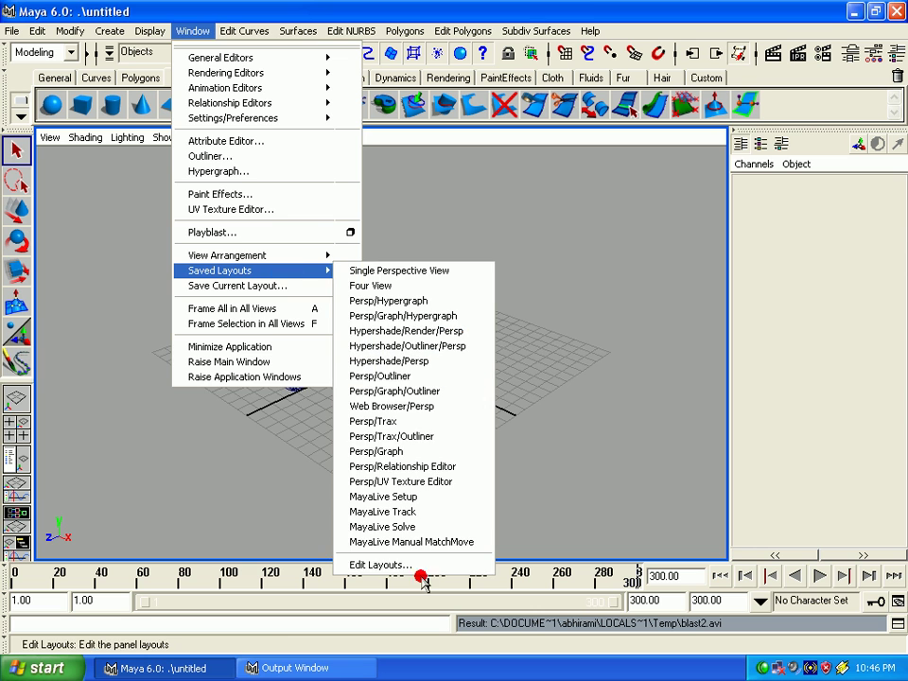
pyautogui.click(416, 565)
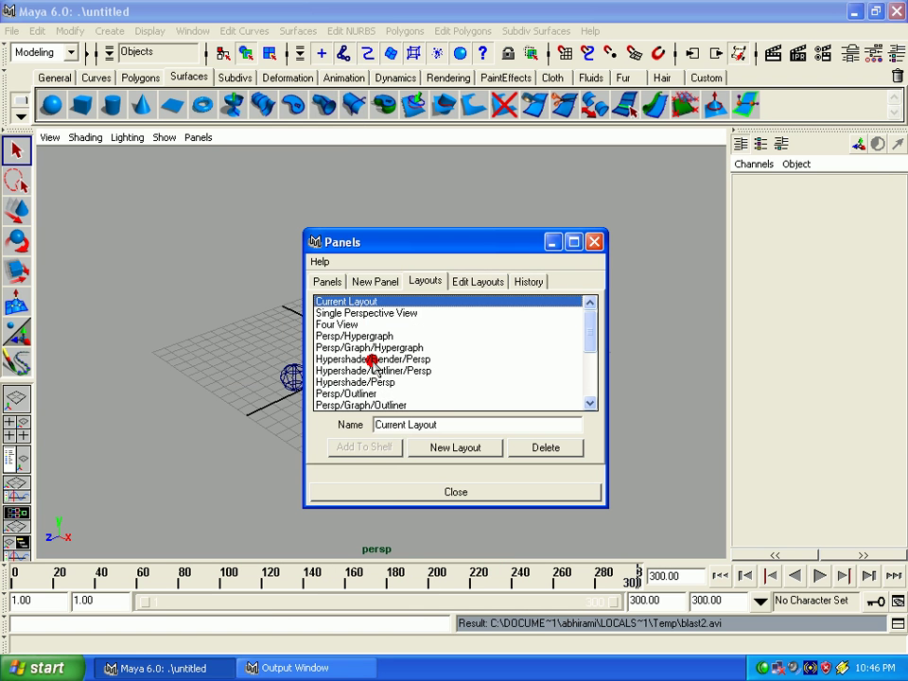
pyautogui.click(361, 315)
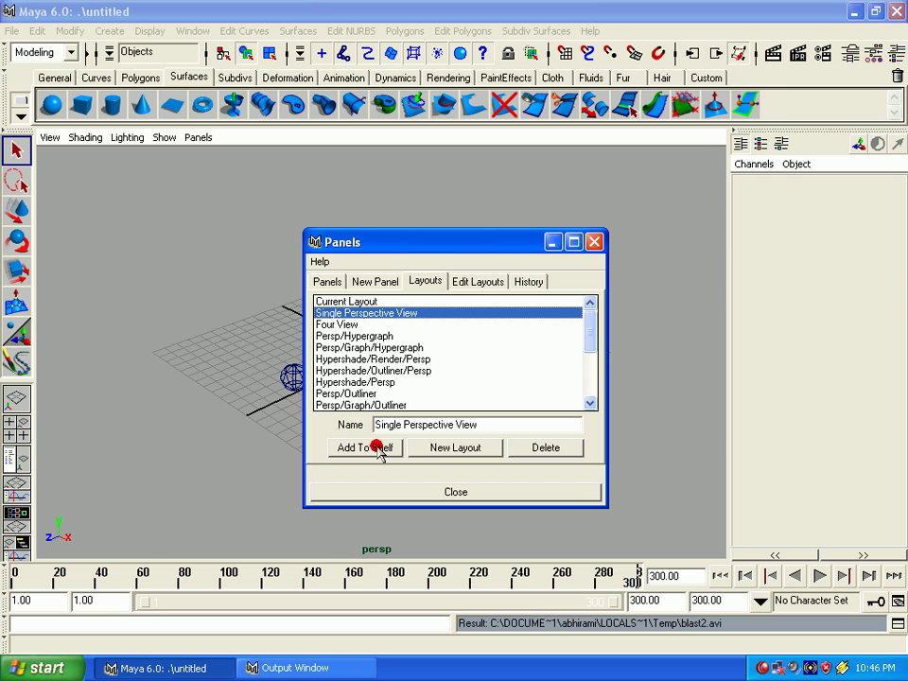
pyautogui.click(379, 449)
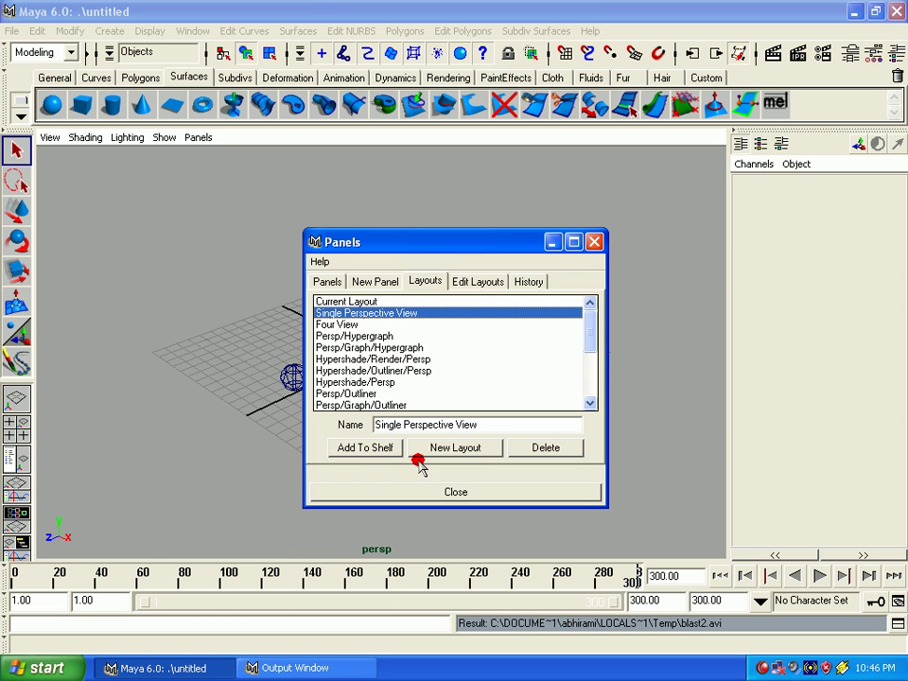
pyautogui.click(372, 283)
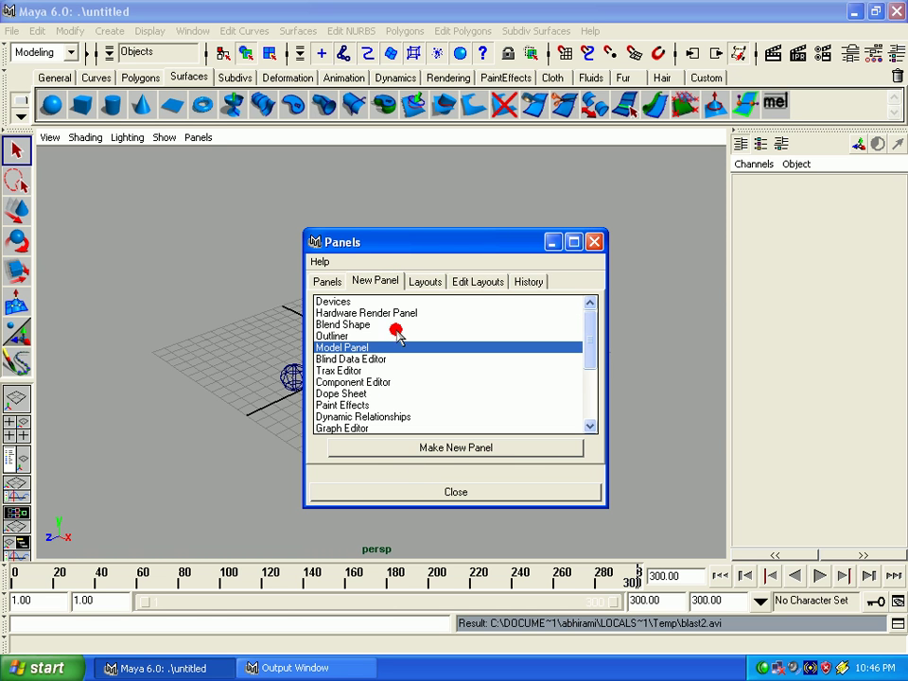
pyautogui.click(419, 493)
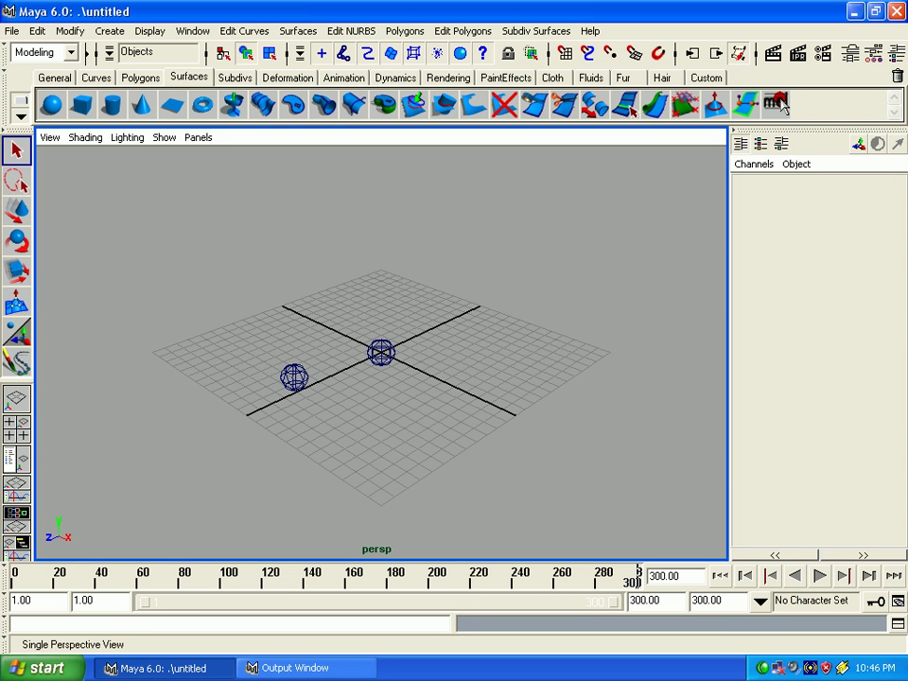
# - Toggle Four View and Single Perspective, Frame All in All Views, then return to four panes
pyautogui.click(16, 428)
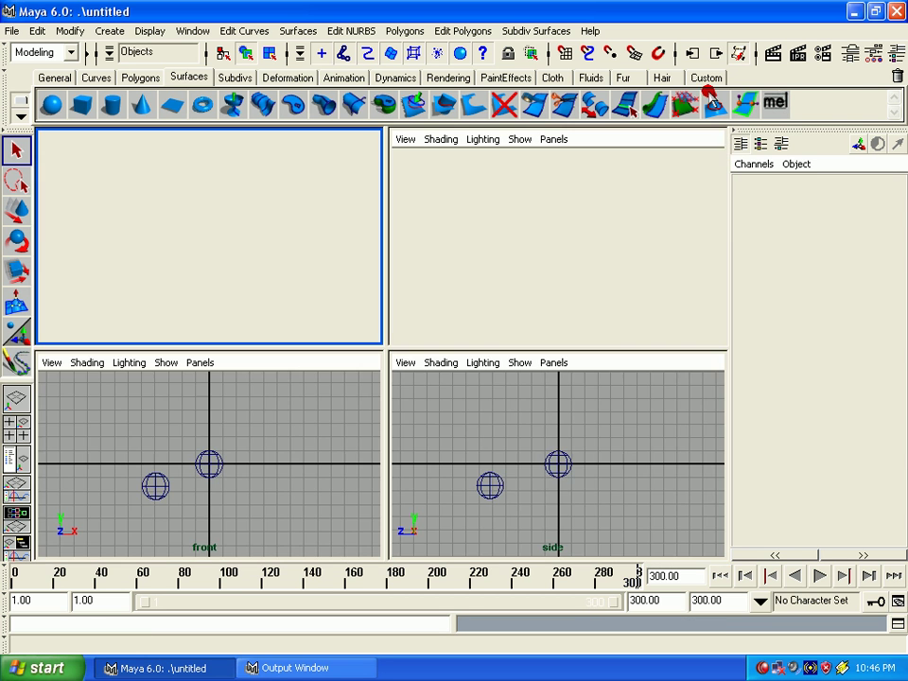
pyautogui.click(16, 397)
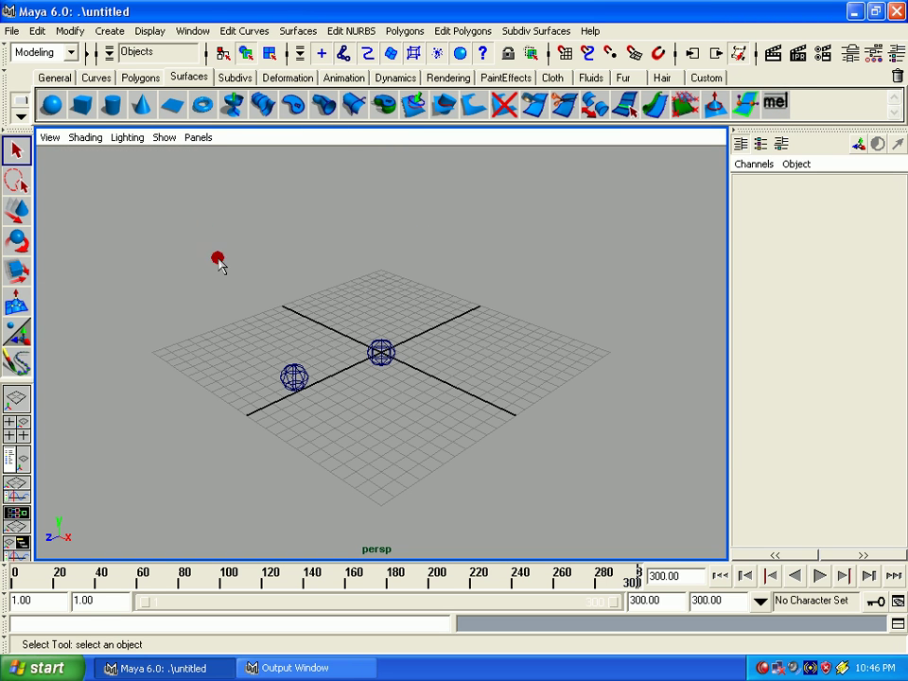
pyautogui.click(190, 30)
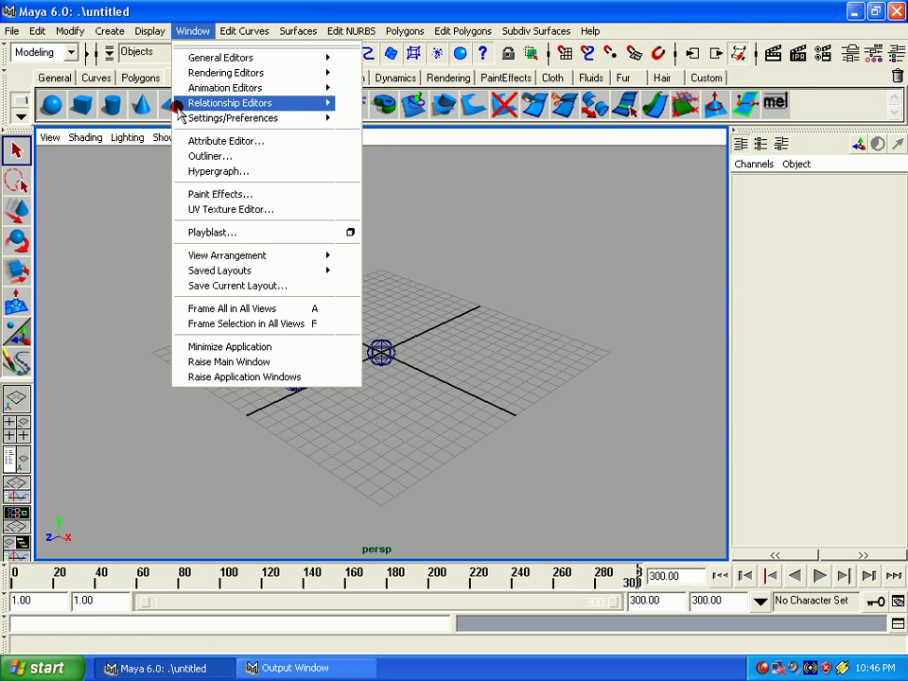
pyautogui.click(193, 311)
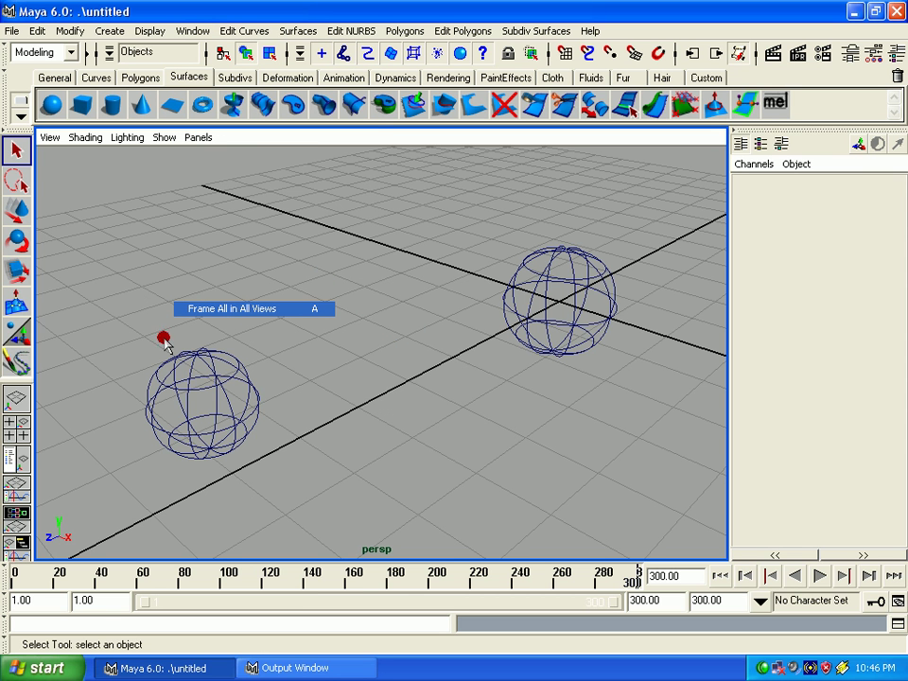
pyautogui.click(15, 427)
pyautogui.press('space')
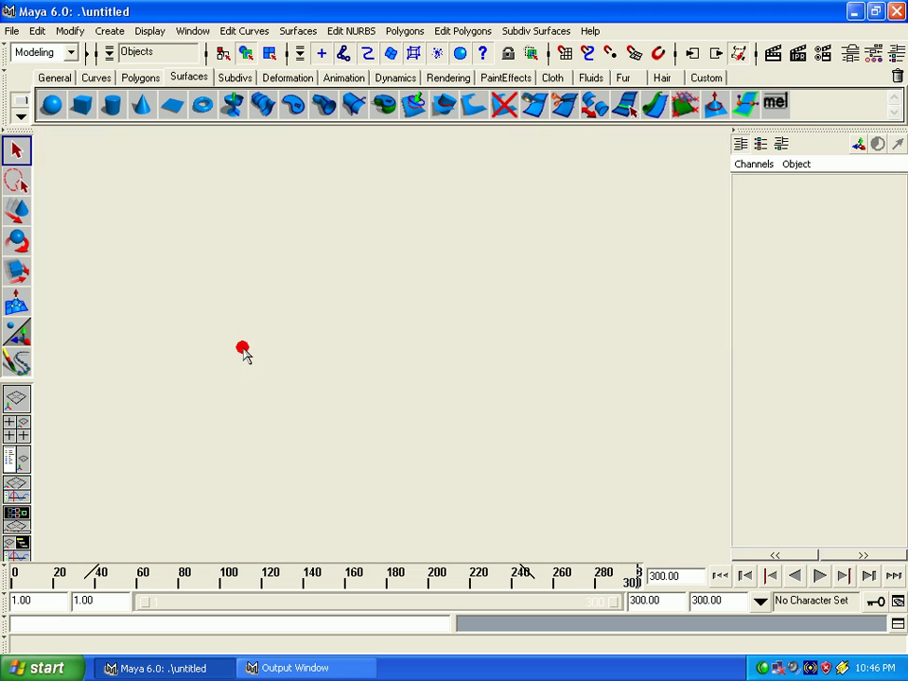
# - Dolly the perspective view closer to the spheres and zoom the top, front and side views out
pyautogui.keyDown('alt'); pyautogui.moveTo(521, 273); pyautogui.dragTo(510, 232, button='right'); pyautogui.keyUp('alt')
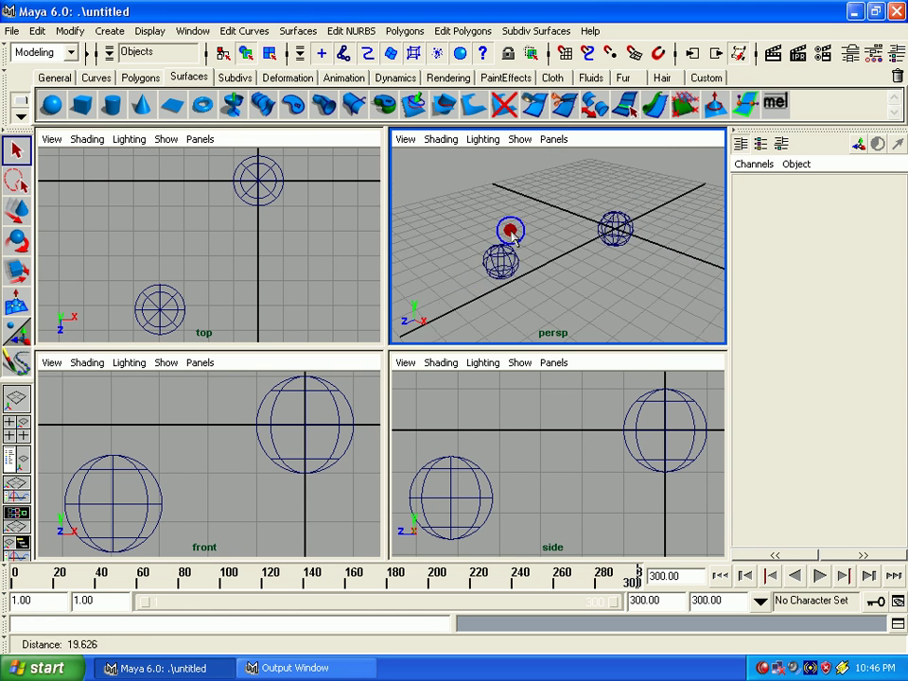
pyautogui.keyDown('alt'); pyautogui.moveTo(238, 254); pyautogui.dragTo(204, 260, button='right'); pyautogui.keyUp('alt')
pyautogui.keyDown('alt'); pyautogui.moveTo(227, 457); pyautogui.dragTo(194, 463, button='right'); pyautogui.keyUp('alt')
pyautogui.keyDown('alt'); pyautogui.moveTo(482, 463); pyautogui.dragTo(454, 468, button='right'); pyautogui.keyUp('alt')
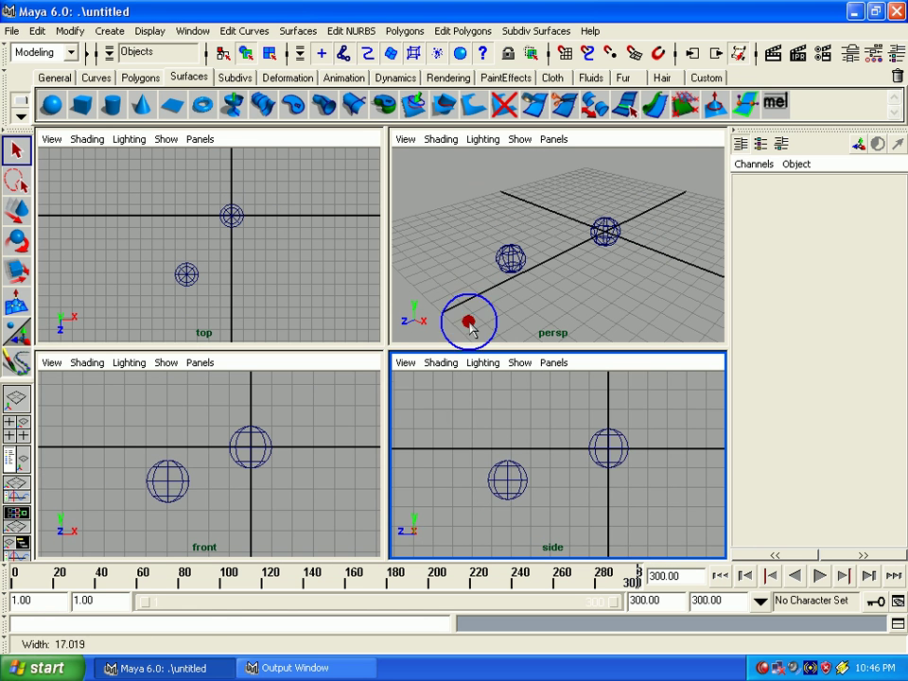
# - Fit both spheres into all four views with Window > Frame All in All Views
pyautogui.click(192, 30)
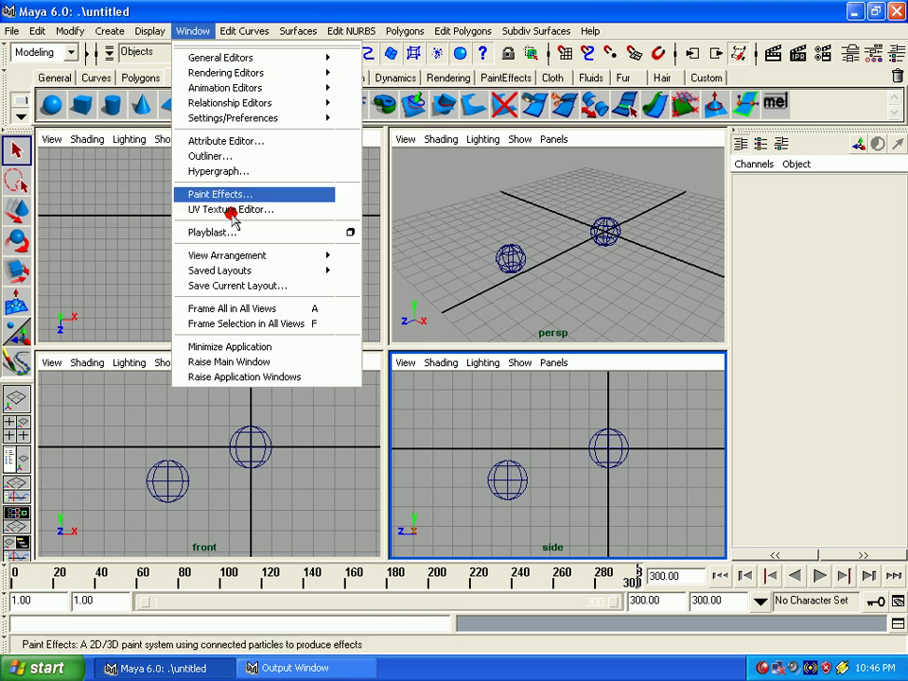
pyautogui.click(272, 312)
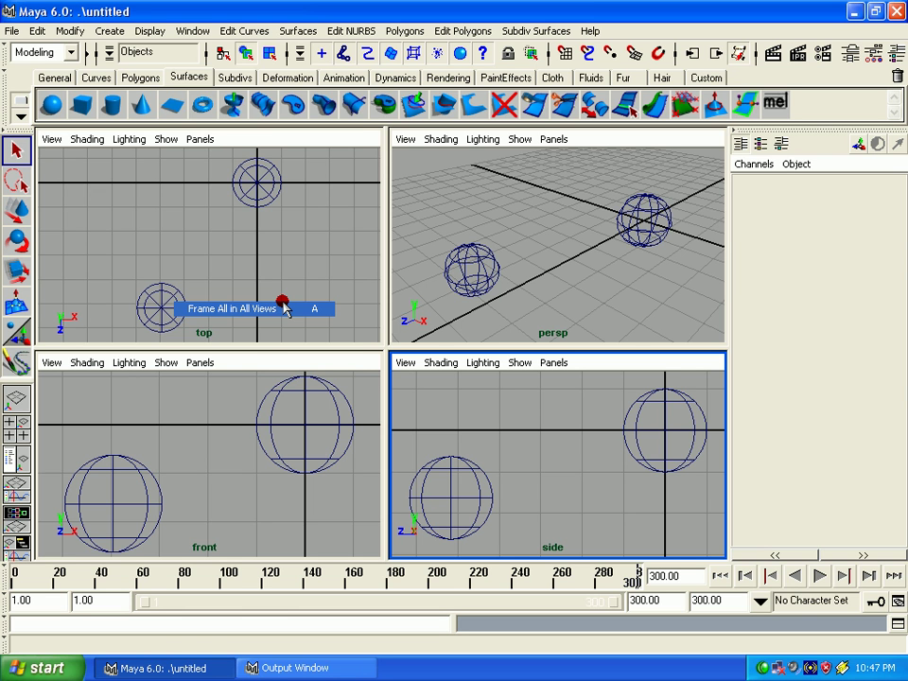
pyautogui.click(189, 30)
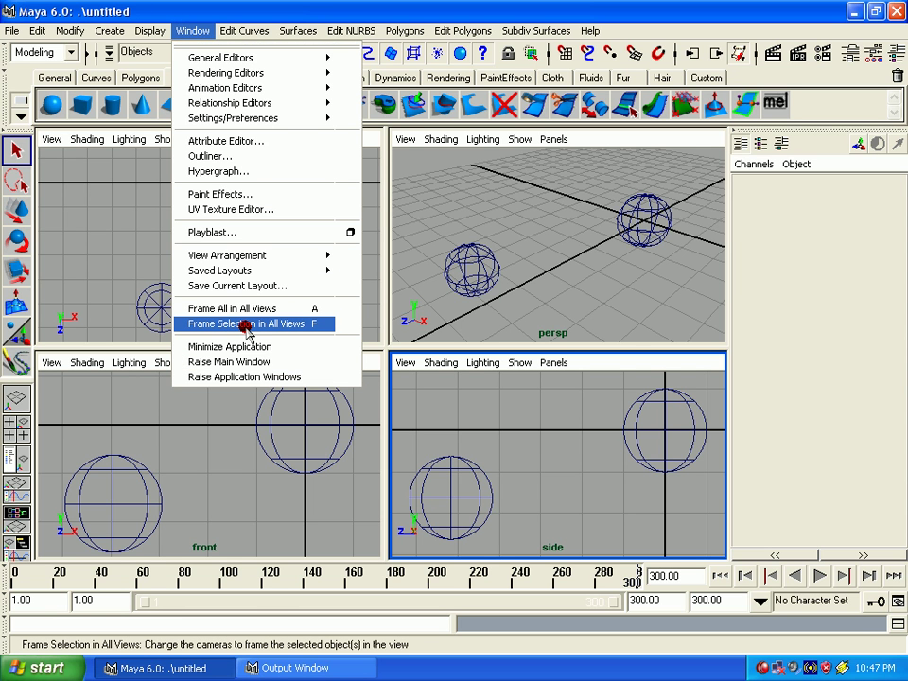
# - Marquee-select the upper-right sphere, nurbsSphere1, frame it with Frame Selection in All Views, then deselect it
pyautogui.click(331, 326)
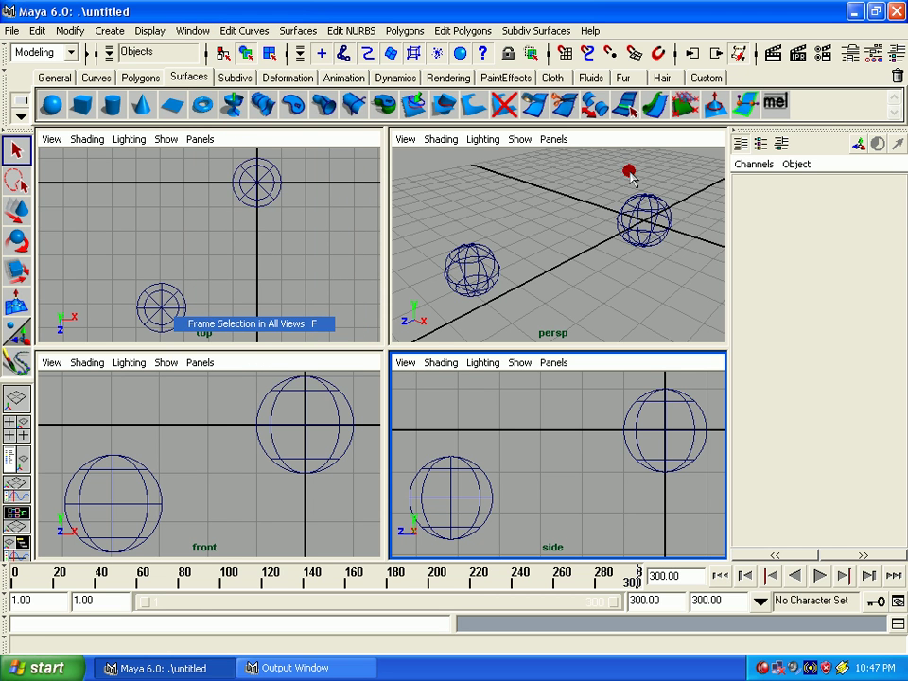
pyautogui.moveTo(628, 172); pyautogui.dragTo(659, 294)
pyautogui.click(189, 31)
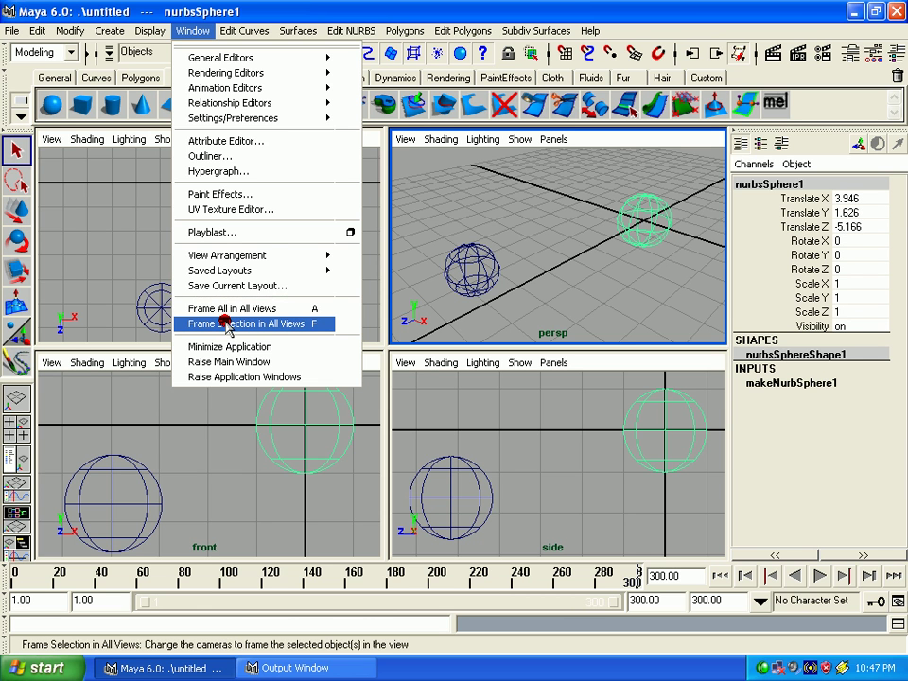
pyautogui.click(227, 323)
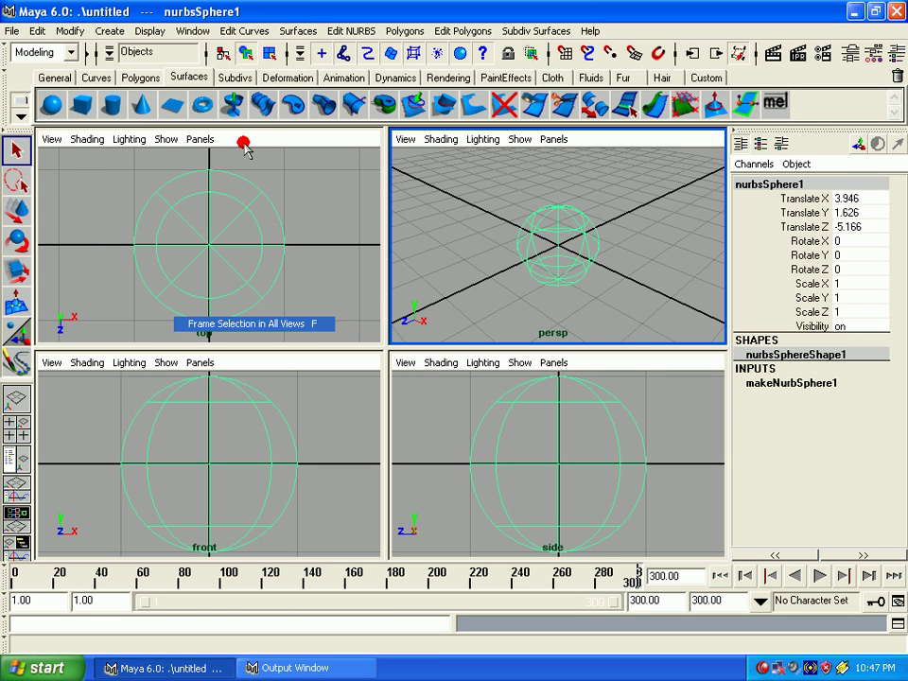
pyautogui.click(296, 240)
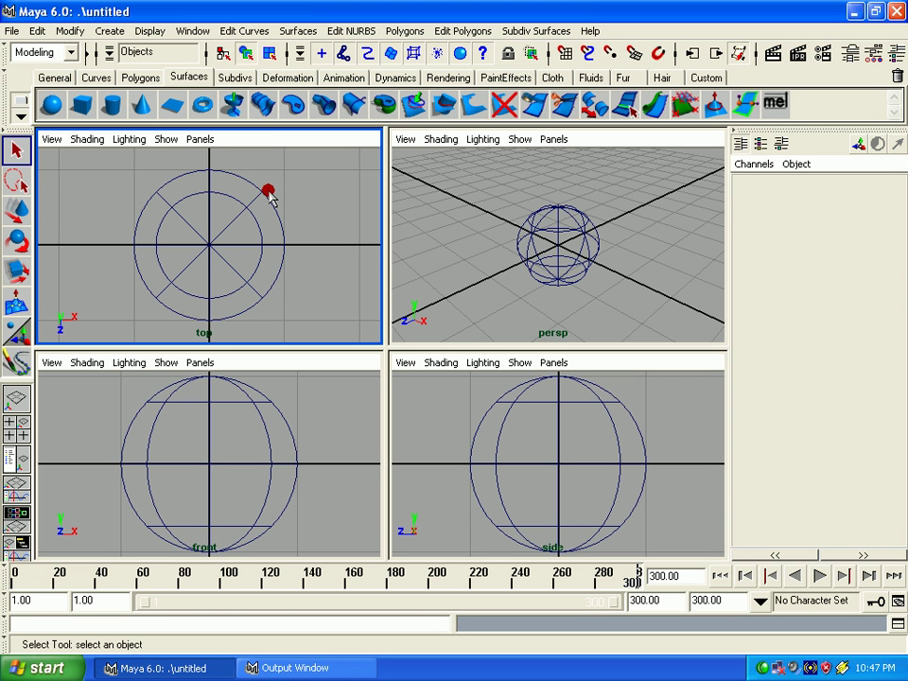
# - Delete the remaining sphere, restoring it once with Ctrl+Z before deleting it again
pyautogui.click(269, 296)
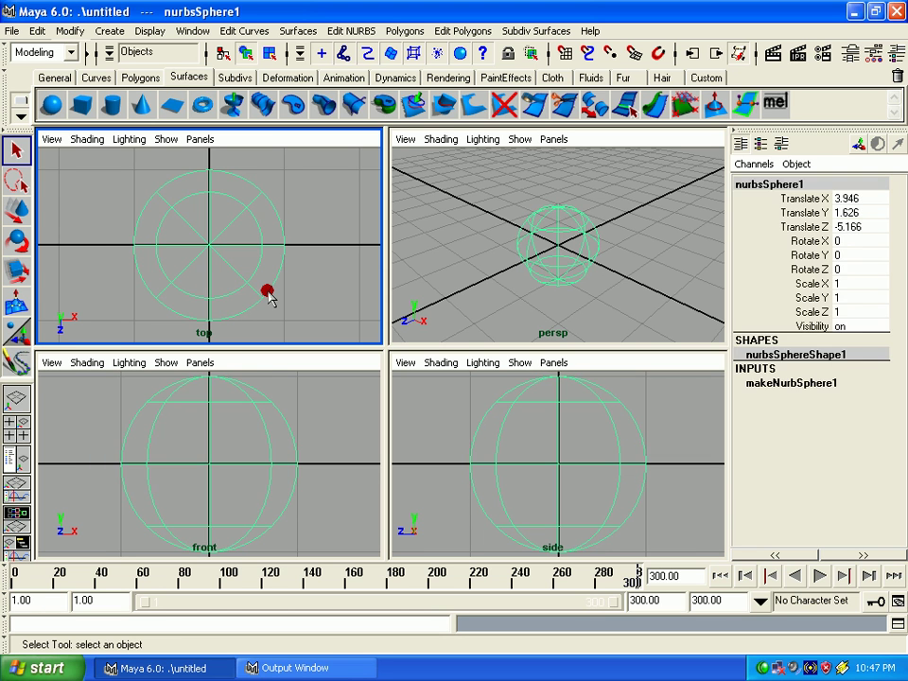
pyautogui.press('Delete')
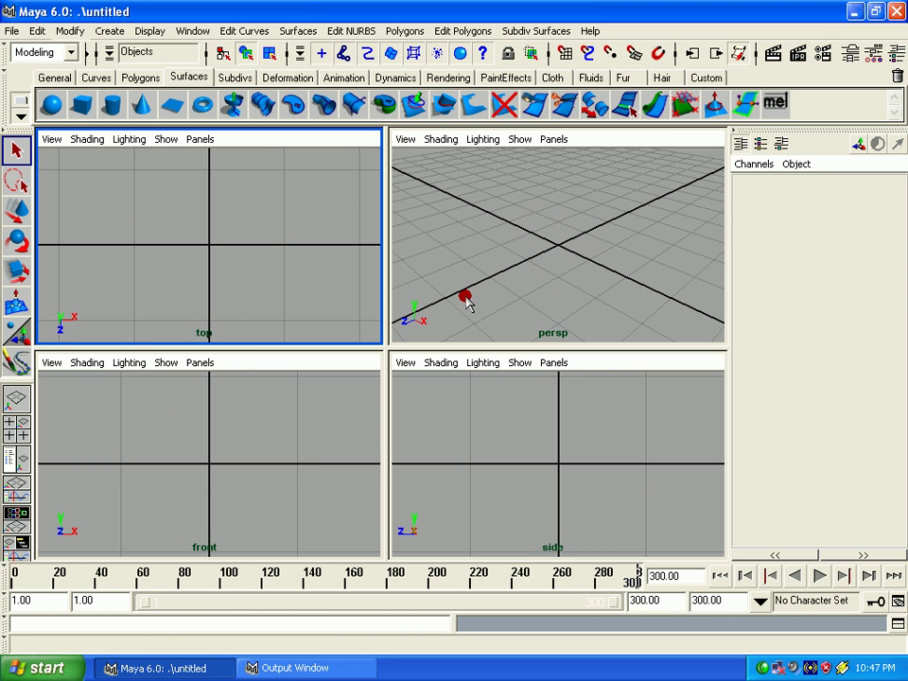
pyautogui.hotkey('ctrl', 'z')
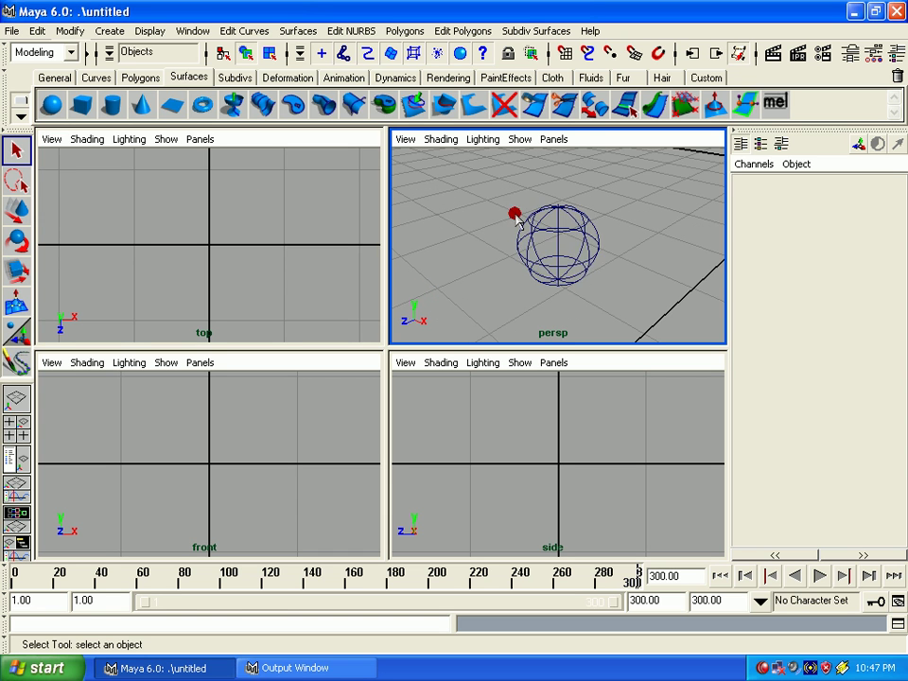
pyautogui.click(513, 211)
pyautogui.press('Delete')
# - Frame the empty grid with F in the perspective, top, side and front views
pyautogui.press('f')
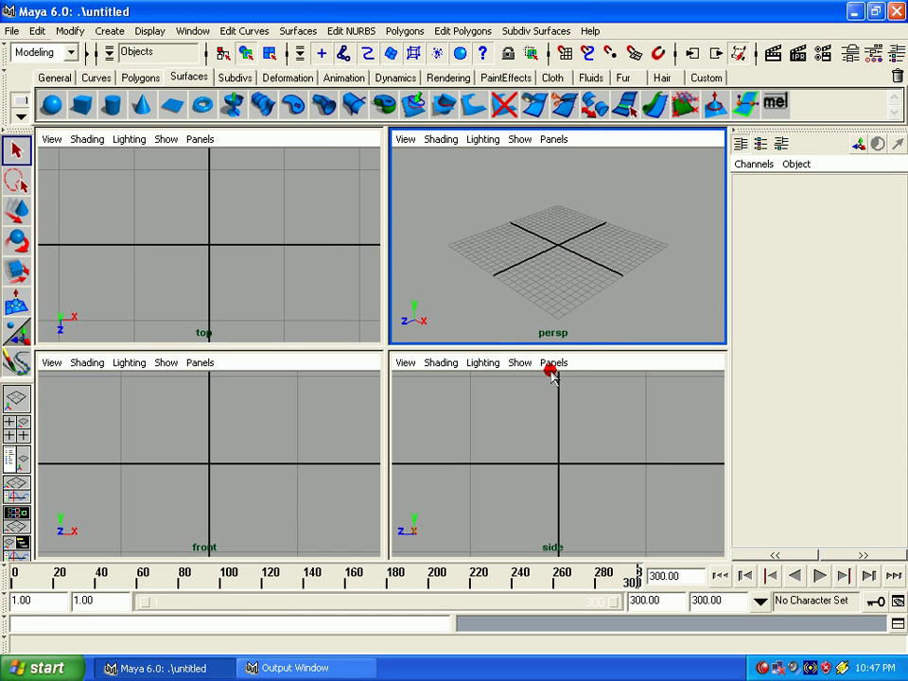
pyautogui.click(290, 264)
pyautogui.press('f')
pyautogui.click(359, 426)
pyautogui.click(427, 462)
pyautogui.press('f')
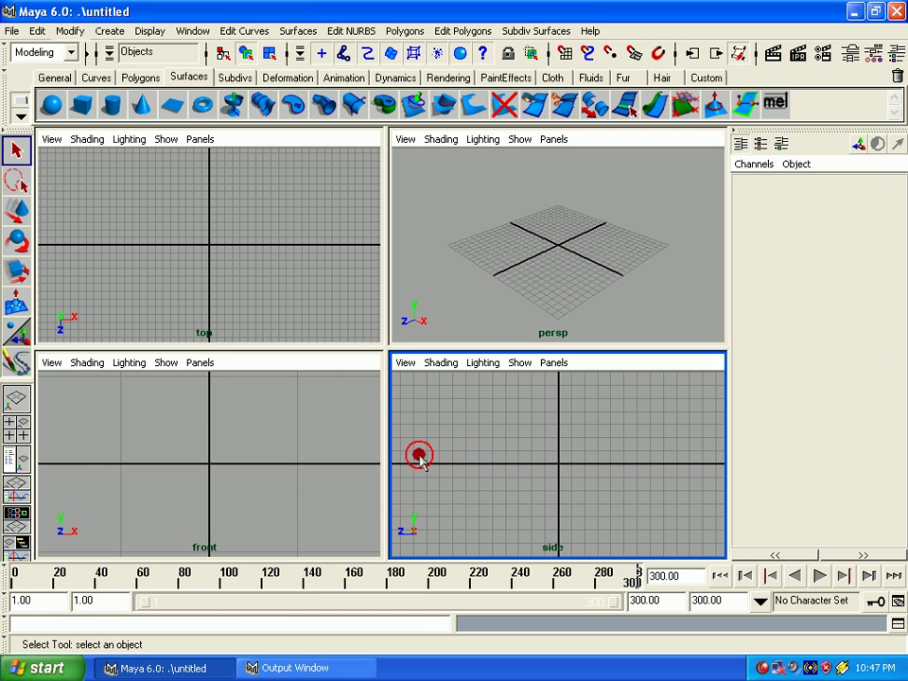
pyautogui.click(271, 442)
pyautogui.press('f')
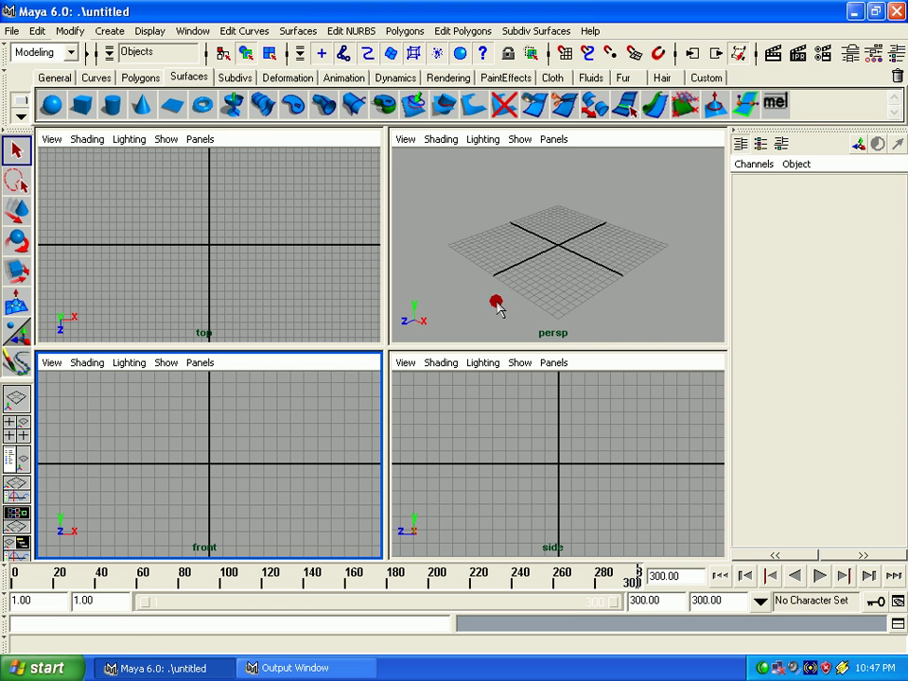
pyautogui.click(451, 296)
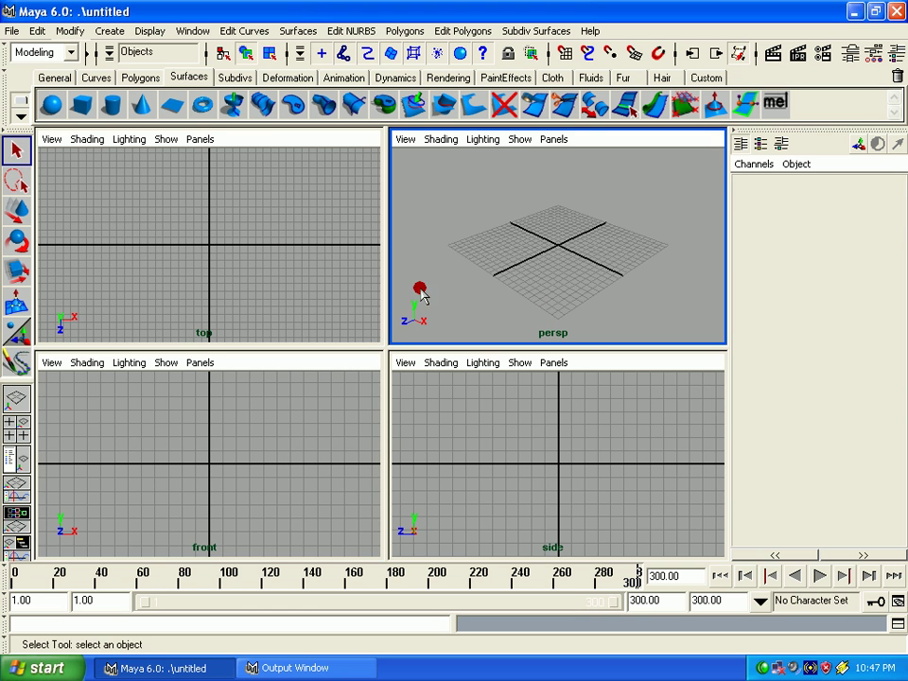
# - Start a new scene with File > New Scene, choose Don't Save, and switch to a single perspective view
pyautogui.click(13, 31)
pyautogui.click(22, 59)
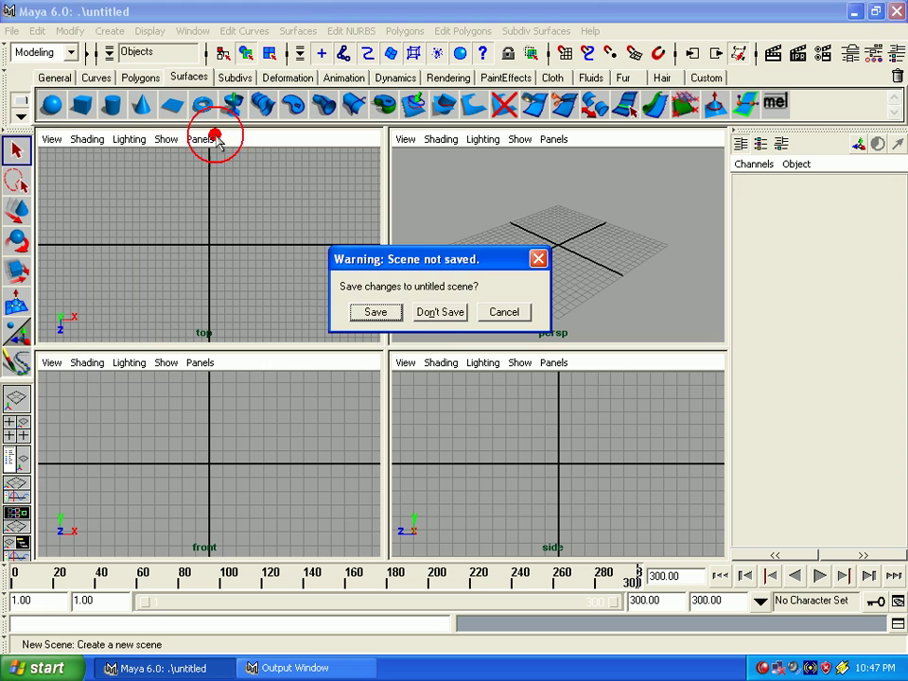
pyautogui.click(440, 315)
pyautogui.press('space')
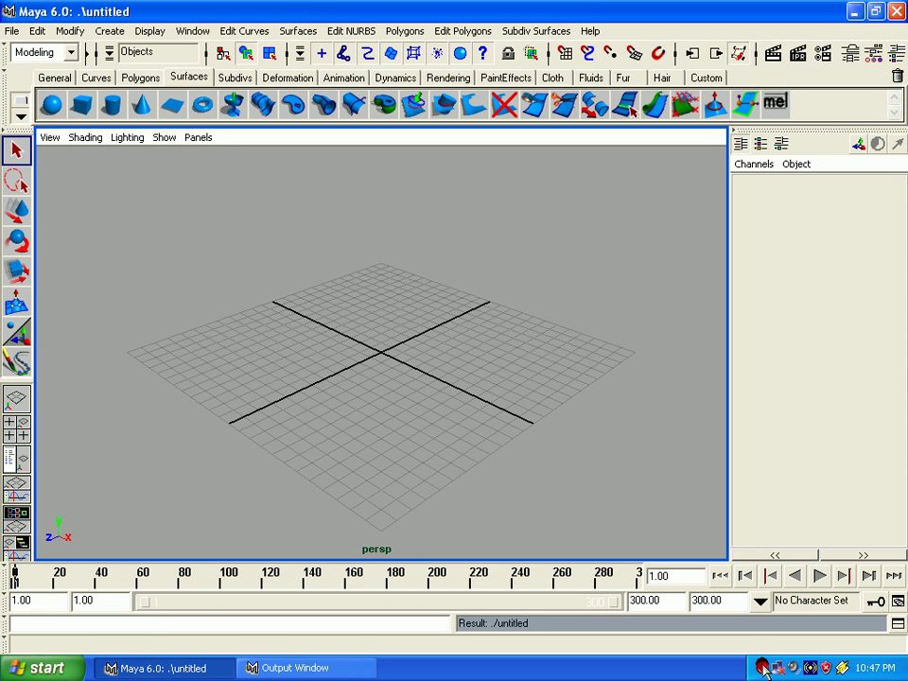